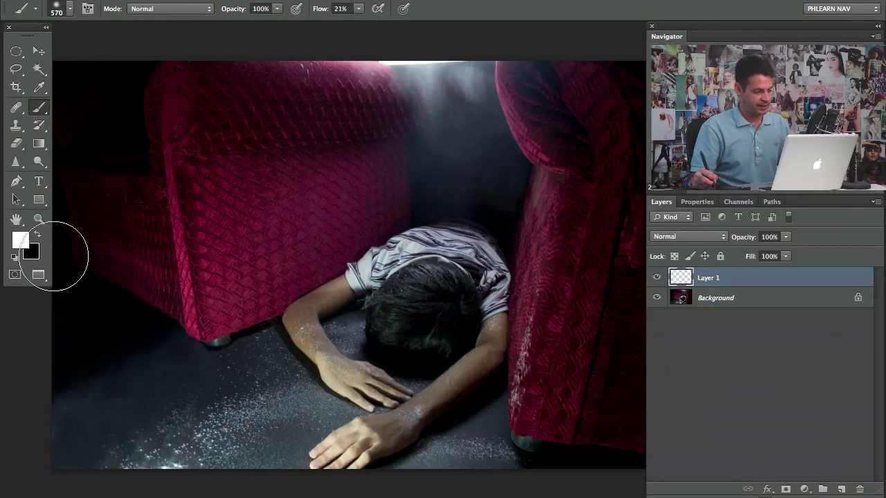
Step: Set the foreground to bright cyan and the brush to 7 px at 80% flow
left_click(21, 240)
left_click(420, 224)
left_click(406, 150)
left_click(538, 132)
key("shift+8")
left_click_drag(312, 191, 270, 194)
left_click_drag(282, 349, 269, 351)
Step: Sketch cyan loops around the hands, upper arm, light source and light beam on Layer 1
left_click_drag(298, 468, 382, 468)
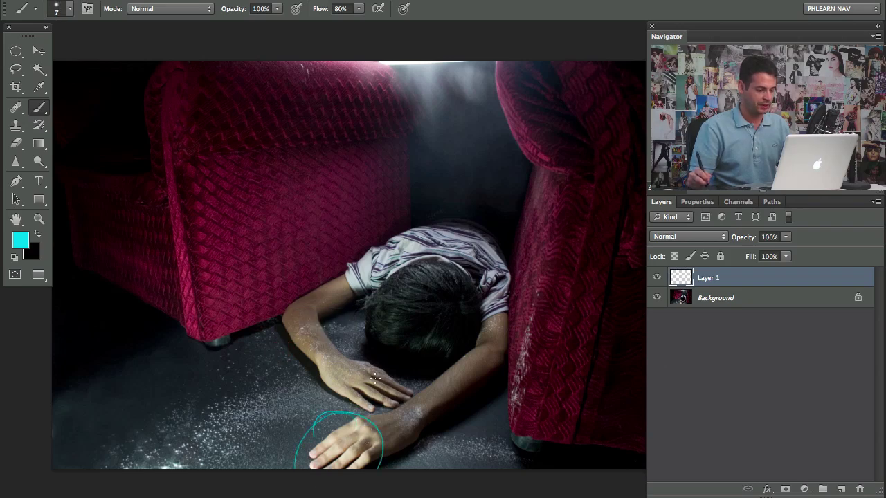
left_click_drag(298, 344, 374, 393)
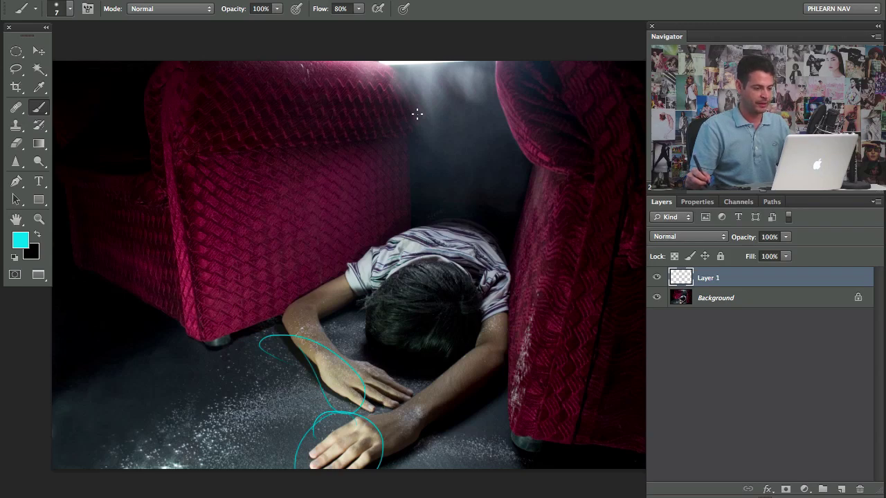
mouse_move(435, 82)
left_mouse_down()
mouse_move(465, 112)
mouse_move(436, 51)
mouse_move(405, 81)
left_mouse_up()
left_click_drag(424, 111, 365, 187)
left_click_drag(381, 133, 415, 193)
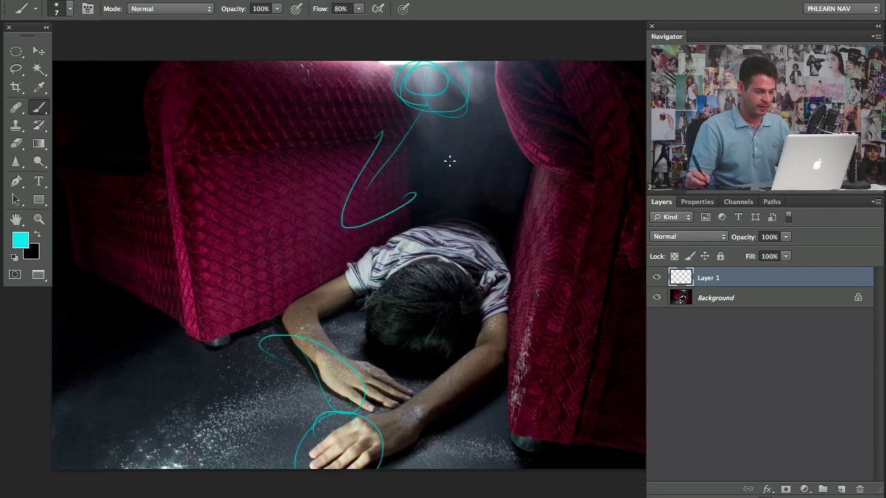
Step: Mark the edges of both red chairs, the forearm, elbow and the boy's head in cyan
mouse_move(251, 75)
left_mouse_down()
mouse_move(346, 82)
mouse_move(216, 84)
left_mouse_up()
mouse_move(226, 150)
left_mouse_down()
mouse_move(235, 196)
mouse_move(236, 182)
left_mouse_up()
left_click_drag(581, 181, 574, 190)
mouse_move(512, 81)
left_mouse_down()
mouse_move(567, 207)
mouse_move(524, 136)
left_mouse_up()
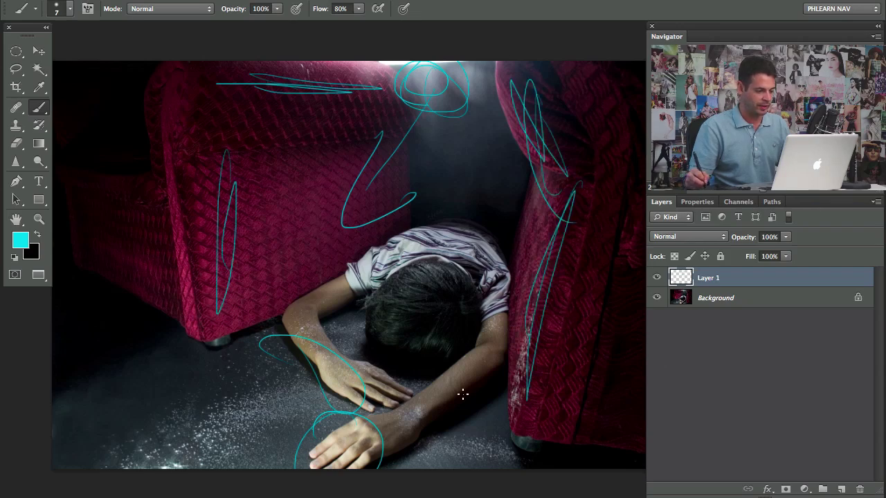
left_click_drag(470, 365, 459, 371)
left_click_drag(320, 319, 326, 356)
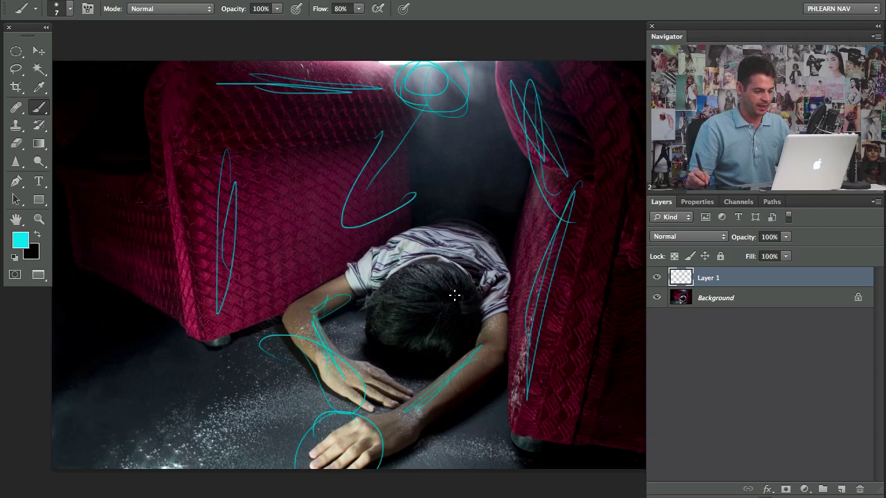
mouse_move(441, 292)
left_mouse_down()
mouse_move(476, 325)
mouse_move(453, 322)
mouse_move(438, 303)
mouse_move(489, 291)
left_mouse_up()
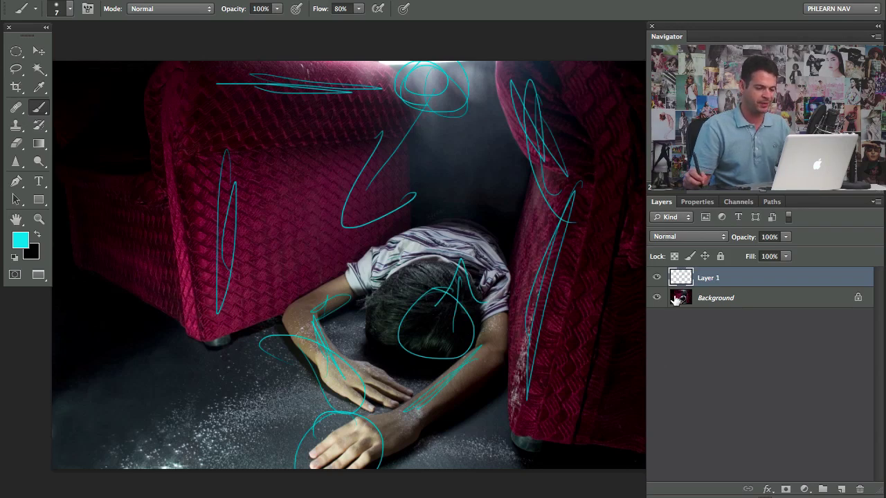
Step: Hide Layer 1's cyan planning marks, showing only the original photo
left_click(656, 280)
left_click(655, 280)
left_click(656, 280)
left_click(656, 279)
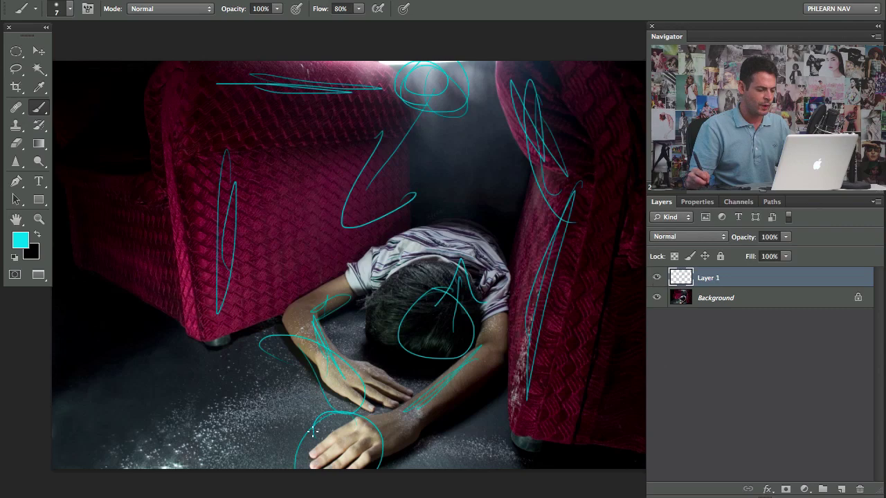
left_click(656, 280)
scroll(373, 391, "down", 2)
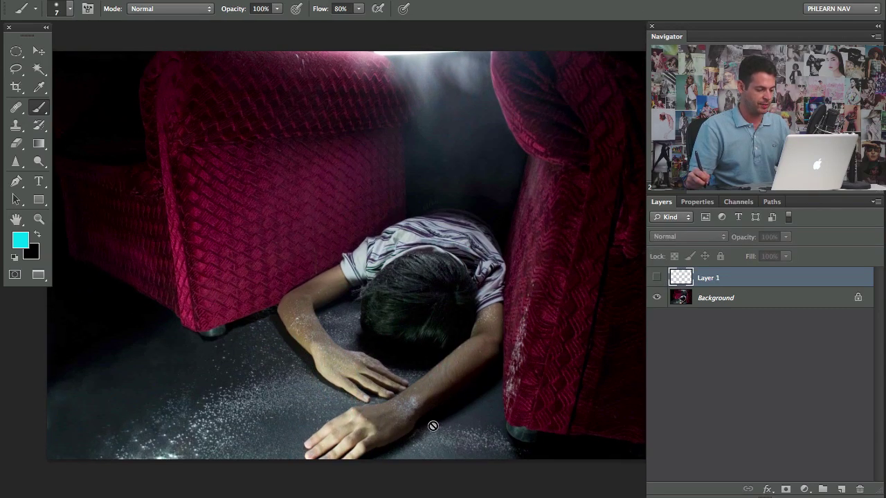
Step: Add a Curves 1 adjustment above the Background, pulling the midpoint down to 162→90
left_click(723, 296)
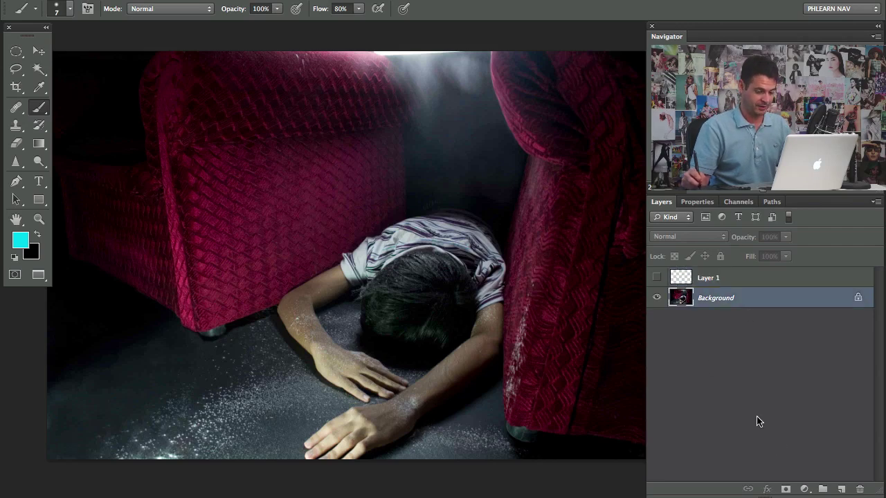
left_click(804, 489)
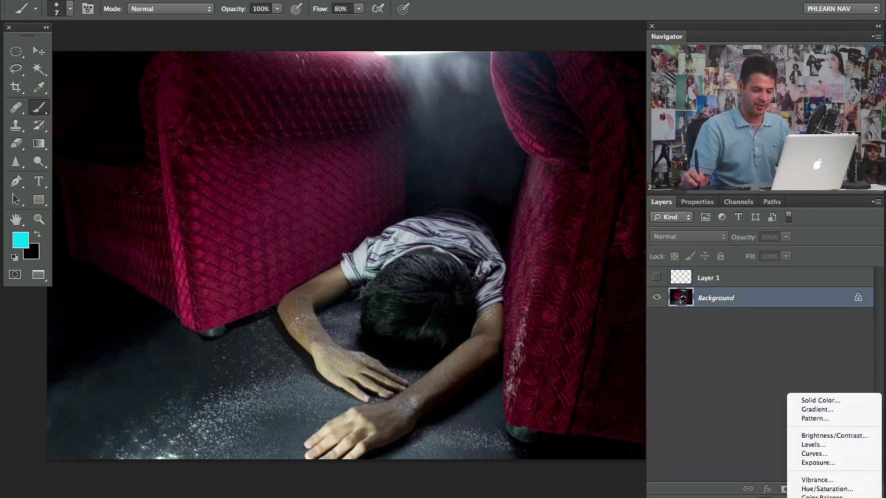
left_click(818, 410)
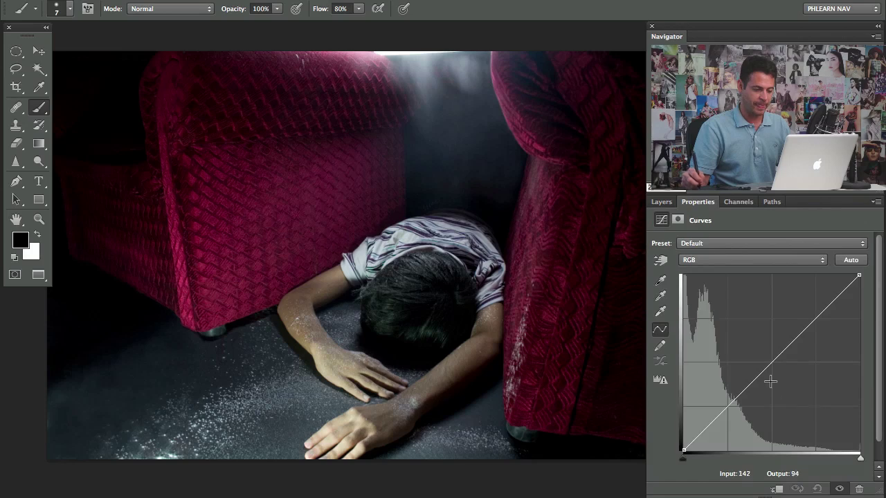
left_click_drag(764, 362, 794, 382)
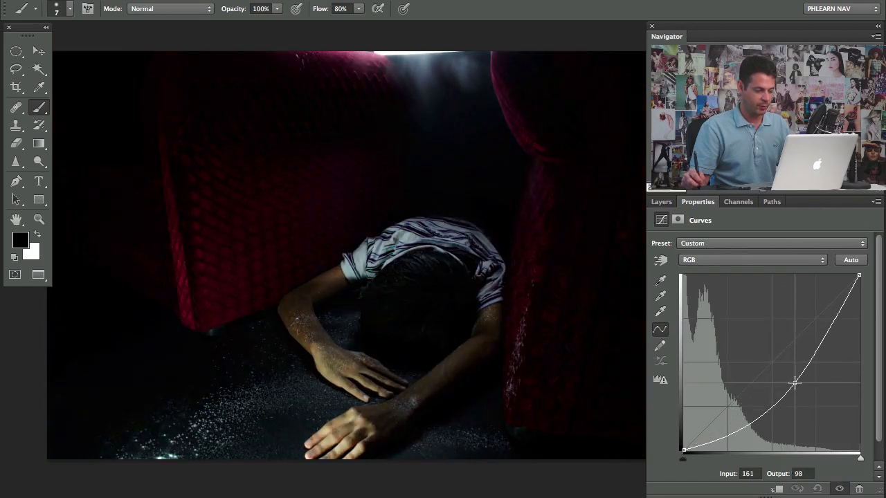
left_click_drag(796, 383, 795, 389)
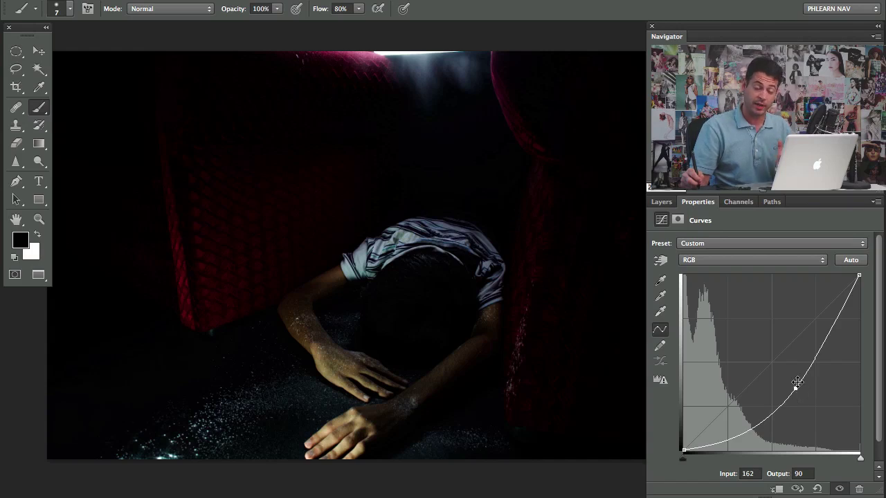
Step: Bring up the Apply Image settings from the Image menu
left_click(661, 311)
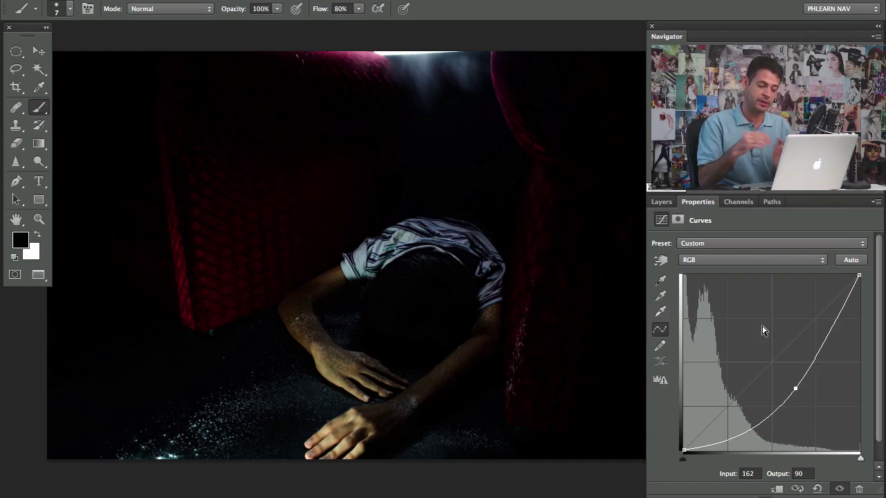
left_click(663, 203)
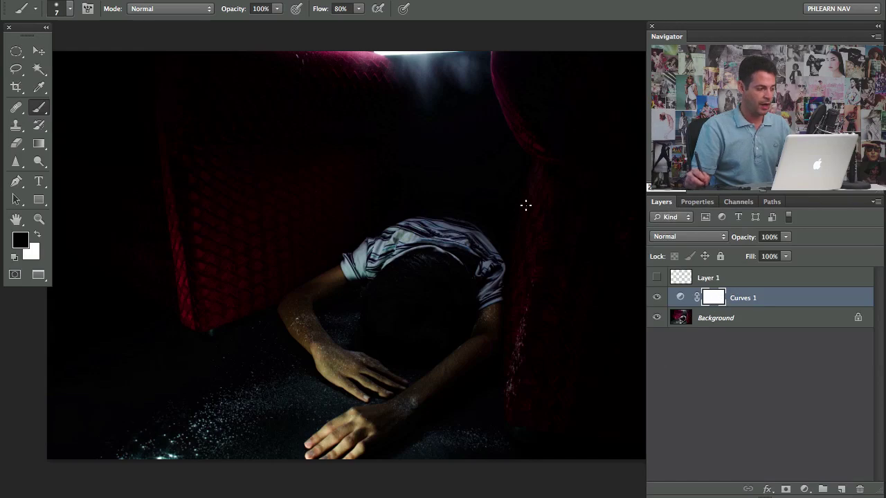
left_click(169, 0)
Step: Apply the merged RGB image into the Curves 1 mask with Multiply at 100% opacity
left_click(198, 215)
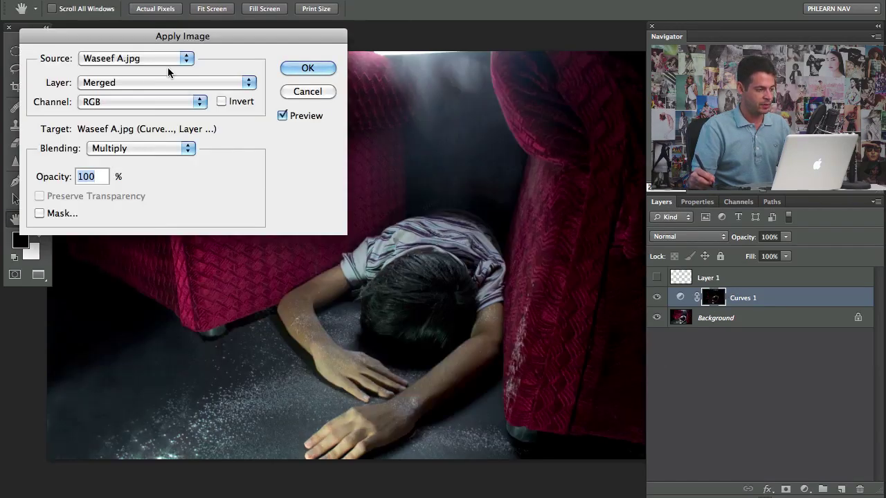
left_click_drag(216, 34, 230, 35)
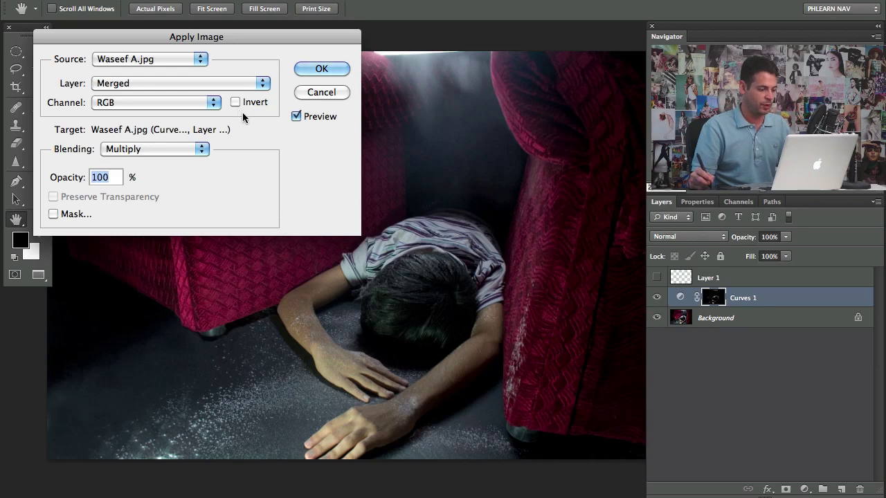
left_click(321, 68)
key("b")
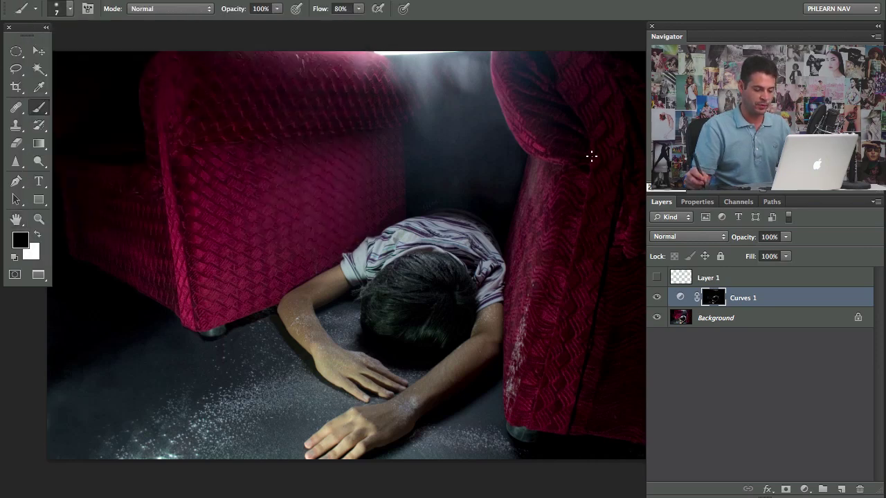
left_click(684, 299)
double_click(680, 300)
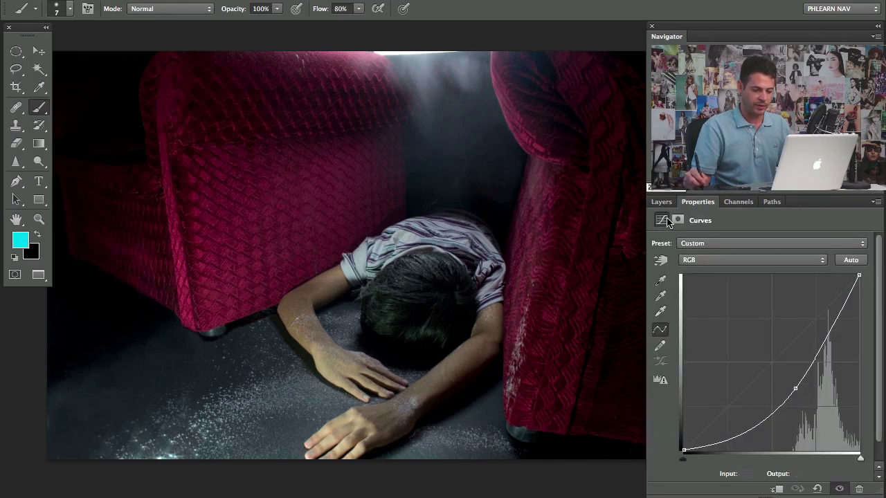
left_click(661, 201)
left_click(713, 297, "alt")
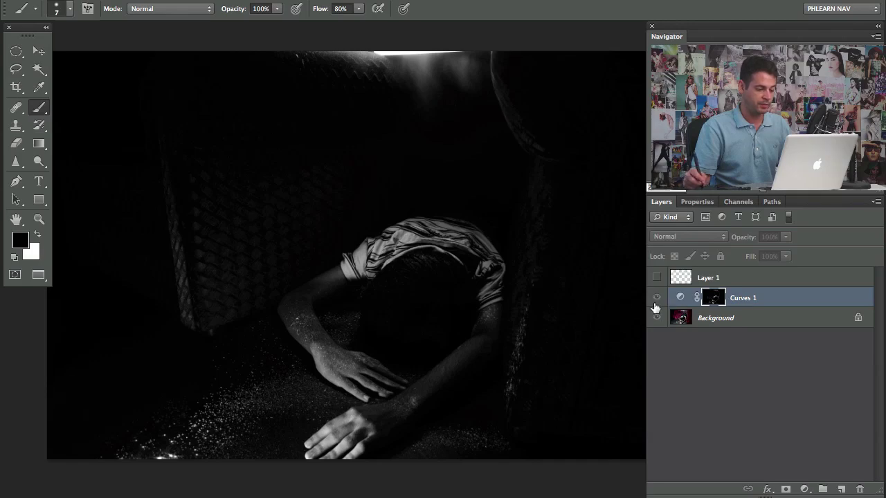
left_click(714, 303, "alt")
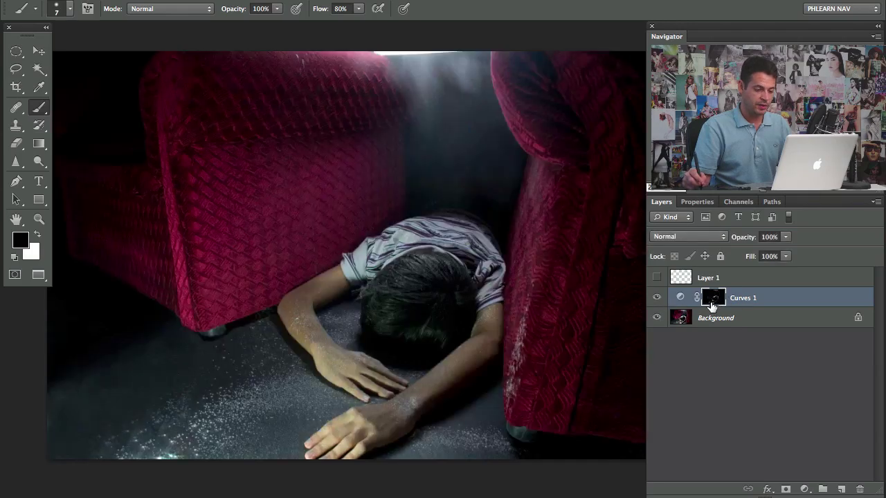
left_click(658, 298)
left_click(658, 298)
left_click(659, 299)
left_click(659, 299)
left_click(660, 301)
left_click(658, 299)
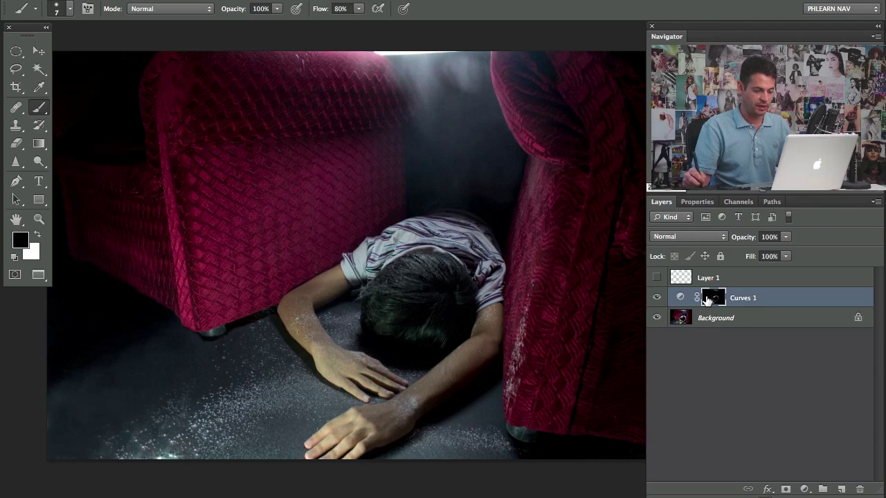
Step: Steepen Curves 1's RGB curve, lift Blue, and set Red 112→124 and Green 116→121
double_click(683, 299)
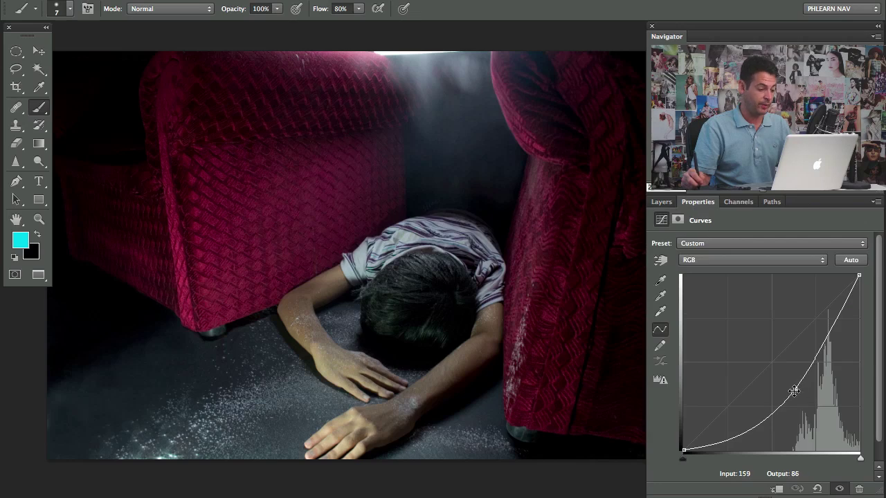
left_click_drag(794, 393, 813, 393)
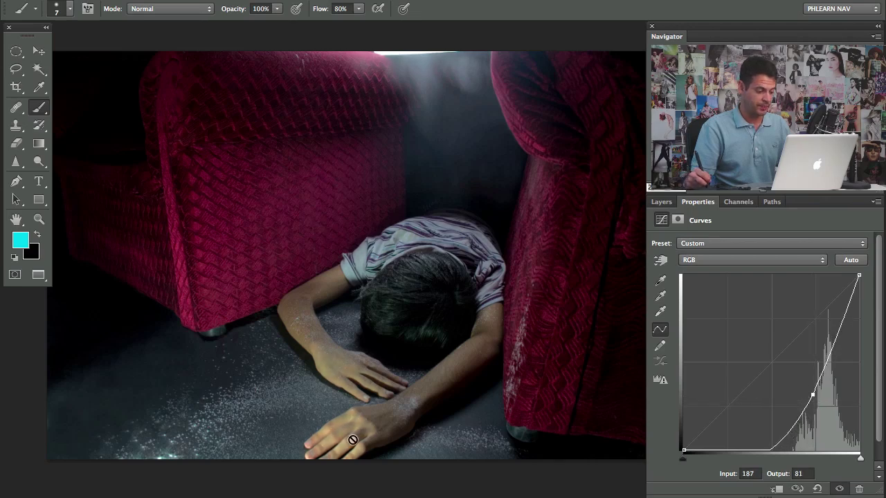
left_click(705, 261)
left_click(706, 292)
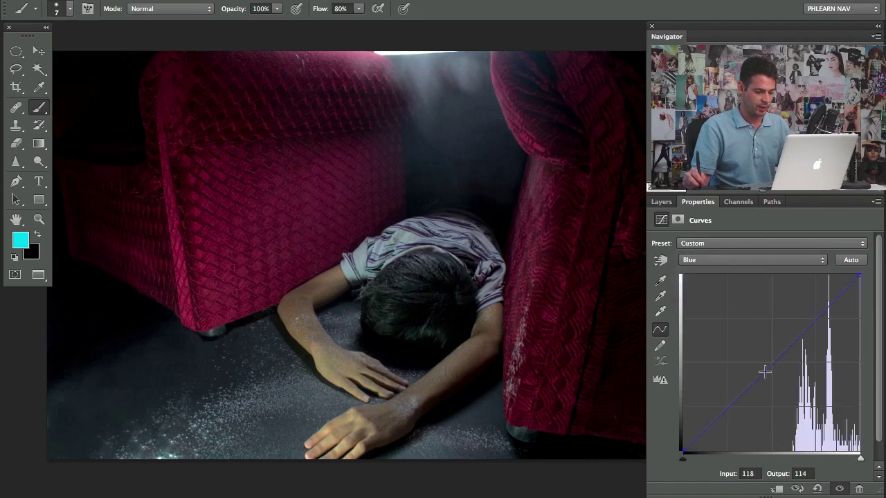
mouse_move(764, 371)
left_mouse_down()
mouse_move(759, 357)
mouse_move(763, 365)
left_mouse_up()
left_click(745, 262)
left_click(744, 241)
left_click(750, 261)
left_click(747, 268)
Step: Toggle Curves 1's visibility to compare, leaving the adjustment on
left_click(661, 201)
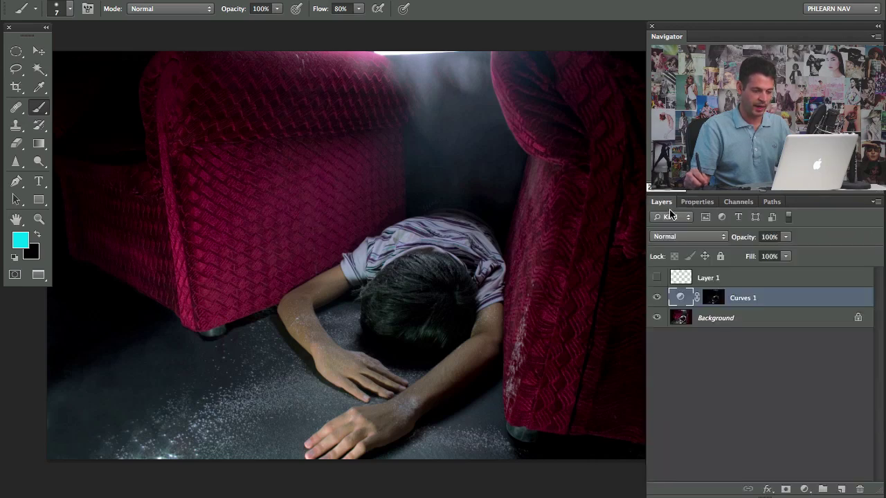
left_click(656, 298)
left_click(658, 298)
left_click(658, 298)
left_click(659, 297)
left_click(665, 298)
left_click(665, 298)
left_click(665, 297)
left_click(665, 298)
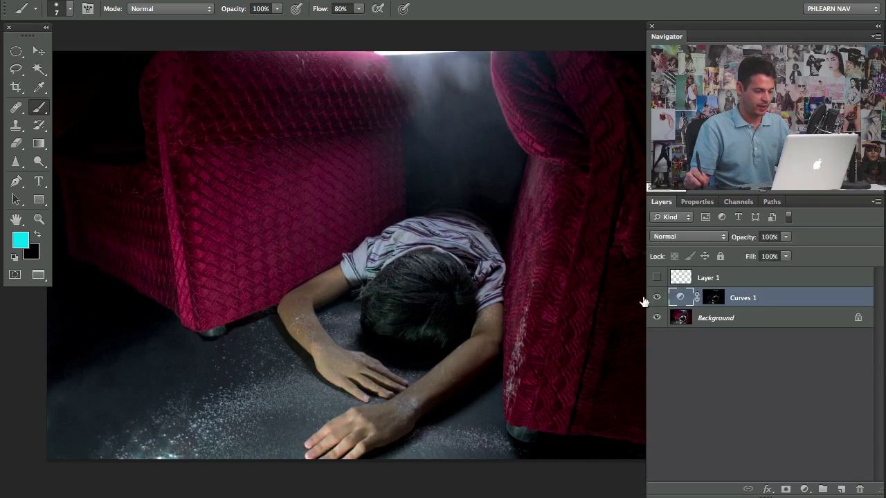
left_click(657, 297)
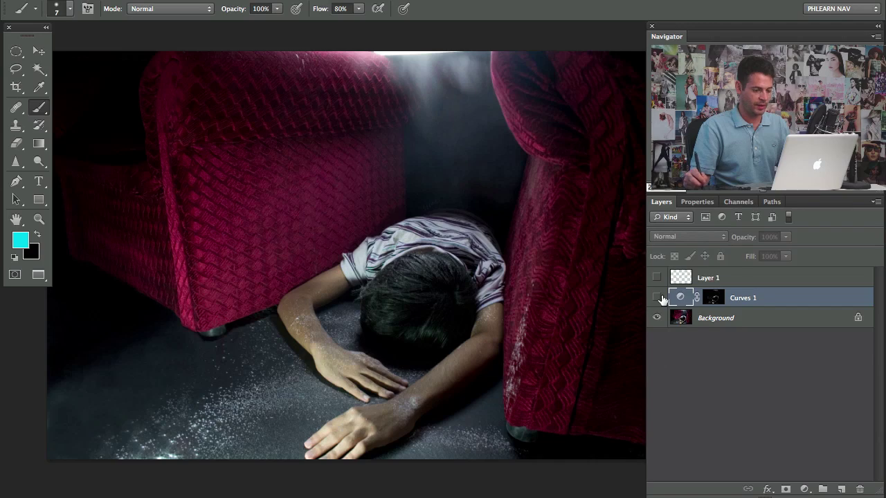
left_click(657, 298)
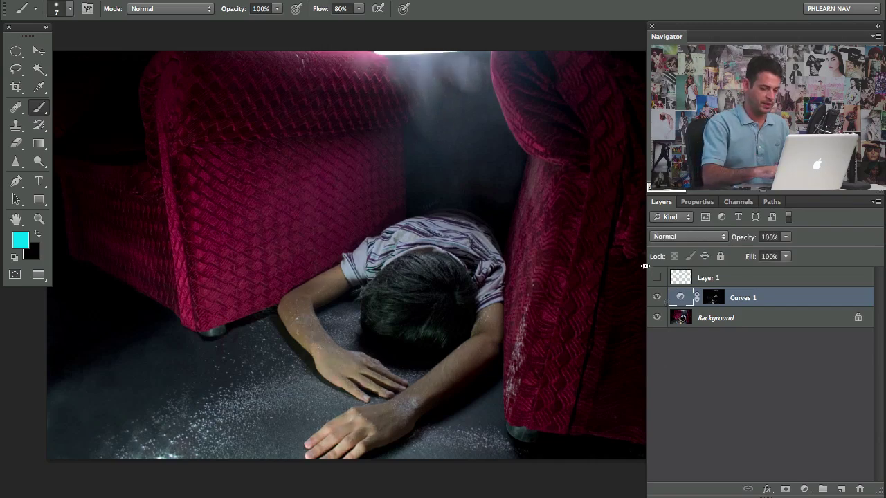
Step: Group Curves 1 into Group 1 with a hide-all mask, and prepare a large soft white brush
key("ctrl+g")
key("ctrl+alt+m")
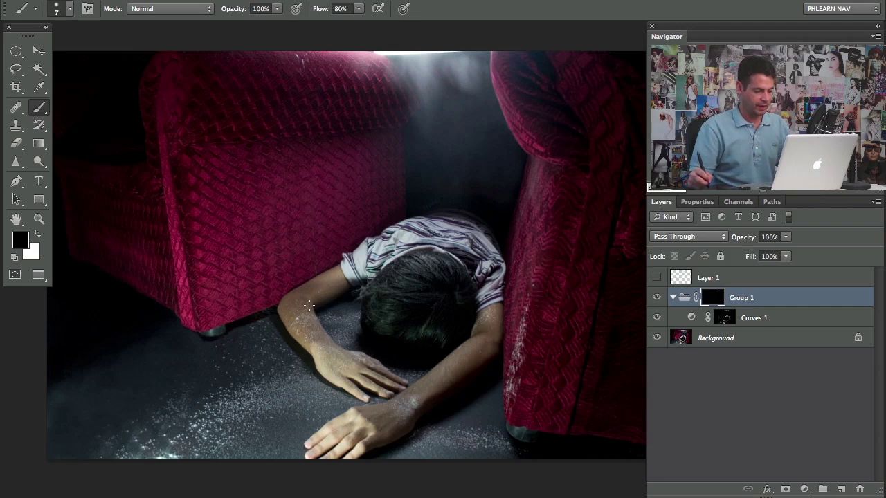
left_click_drag(308, 308, 322, 325)
key("x")
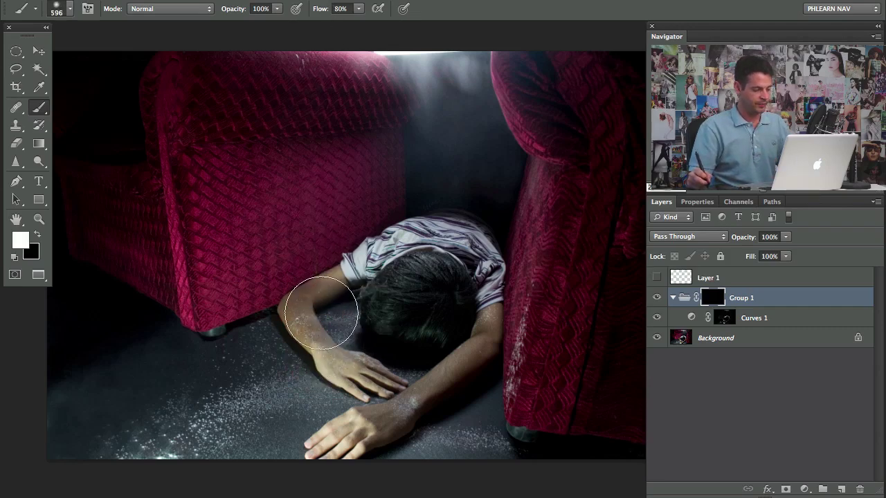
key("shift+1")
left_click_drag(338, 360, 367, 360)
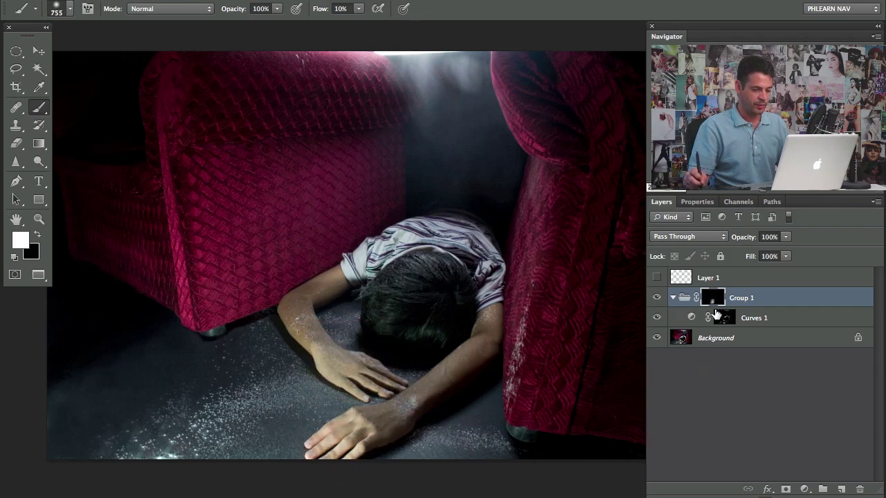
Step: Paint Group 1's mask at 40% flow over the arms, hands and floor
left_click(724, 318, "alt")
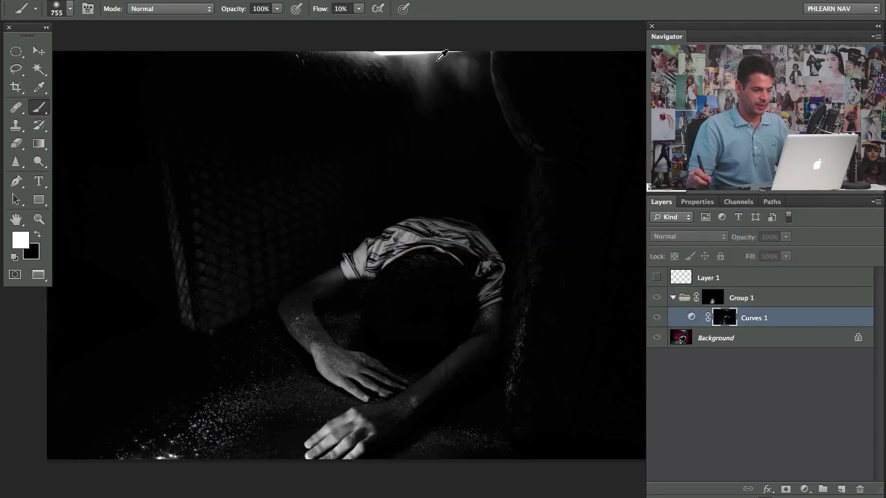
left_click(720, 316, "alt")
left_click(713, 298)
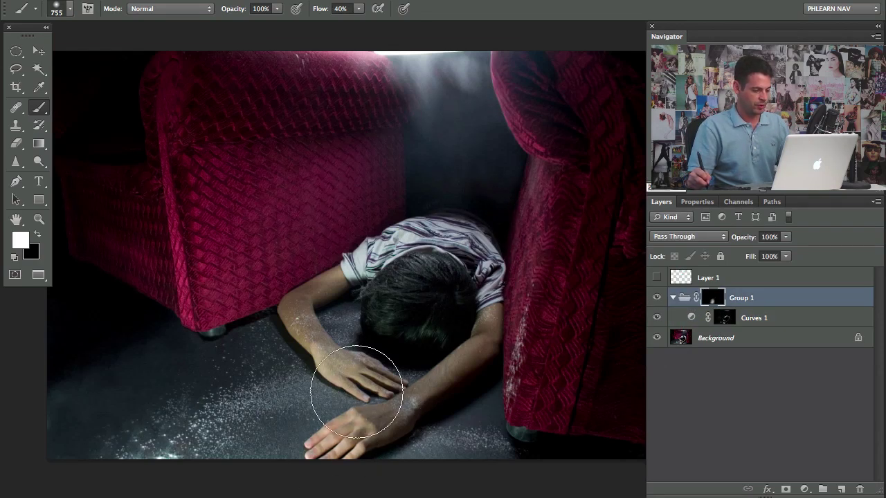
key("shift+4")
mouse_move(124, 453)
left_mouse_down()
mouse_move(220, 405)
mouse_move(370, 412)
mouse_move(385, 435)
mouse_move(429, 432)
left_mouse_up()
left_click(656, 298)
left_click(656, 297)
left_click(657, 297)
left_click(657, 297)
Step: Lower Group 1's opacity to 81%, comparing with and without the group
left_click_drag(742, 243, 737, 241)
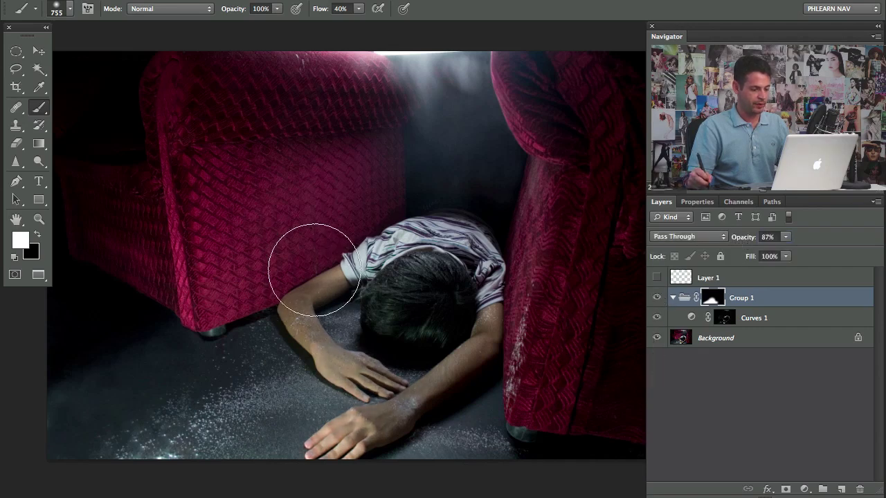
left_click(656, 299)
left_click(657, 299)
left_click(657, 299)
left_click(657, 299)
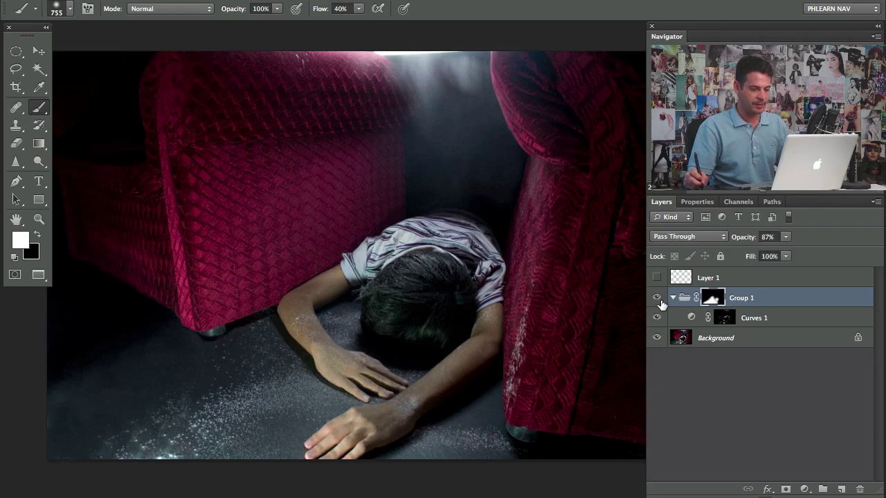
left_click(657, 298)
left_click(655, 299)
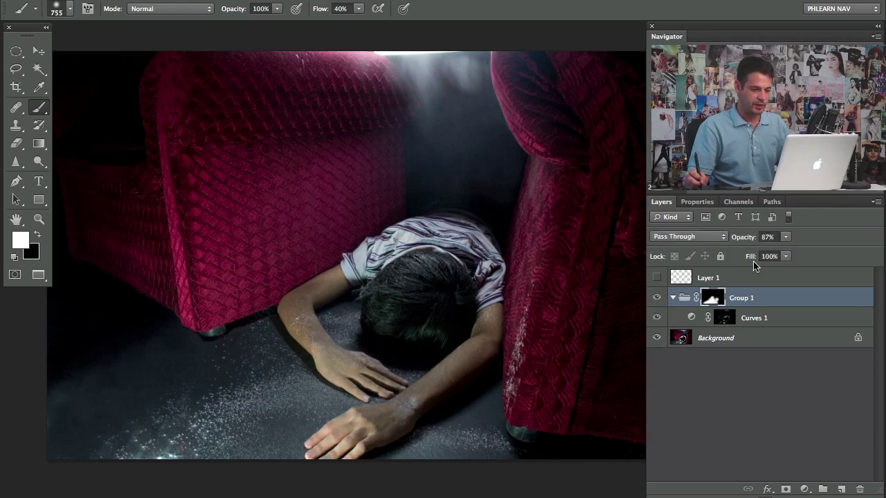
left_click_drag(745, 244, 739, 242)
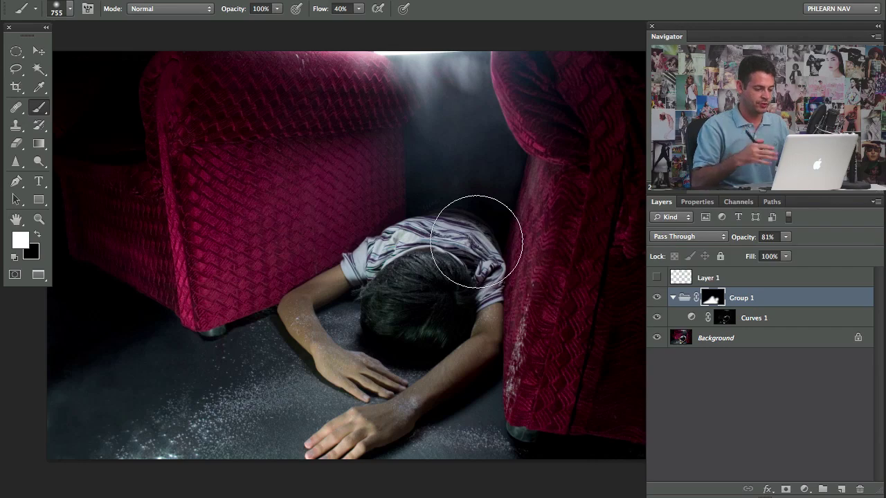
left_click(657, 299)
left_click(656, 299)
left_click(657, 299)
left_click(658, 299)
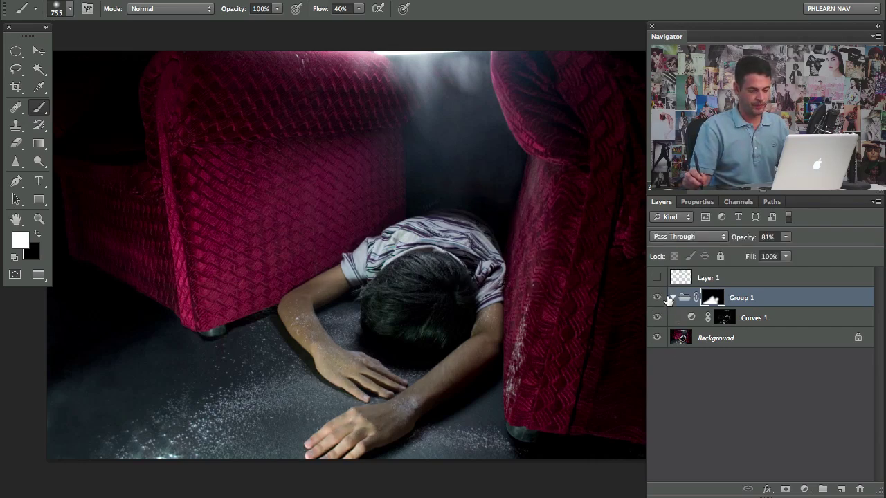
Step: Collapse Group 1 and check the cyan sketch on Layer 1, leaving it hidden
left_click(670, 298)
left_click(658, 278)
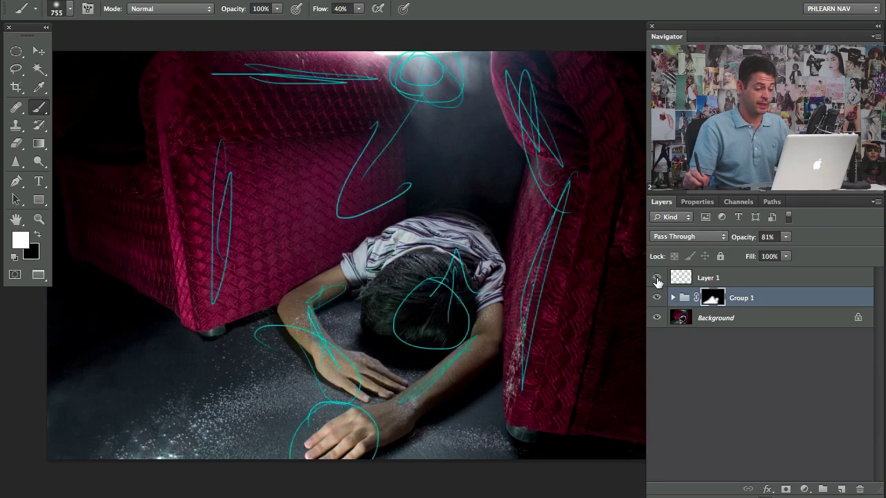
left_click(657, 279)
left_click(658, 278)
left_click(656, 278)
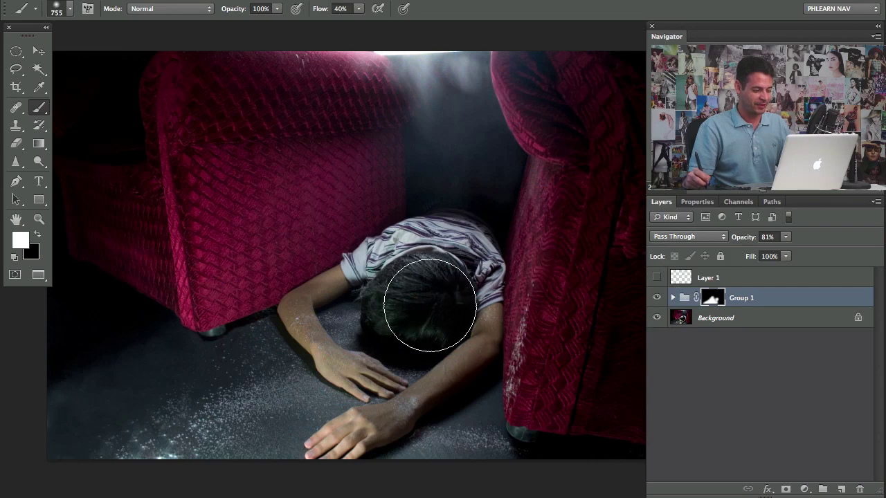
Step: Add a Curves 2 adjustment with the curve raised to brighten
left_click(804, 489)
left_click(814, 471)
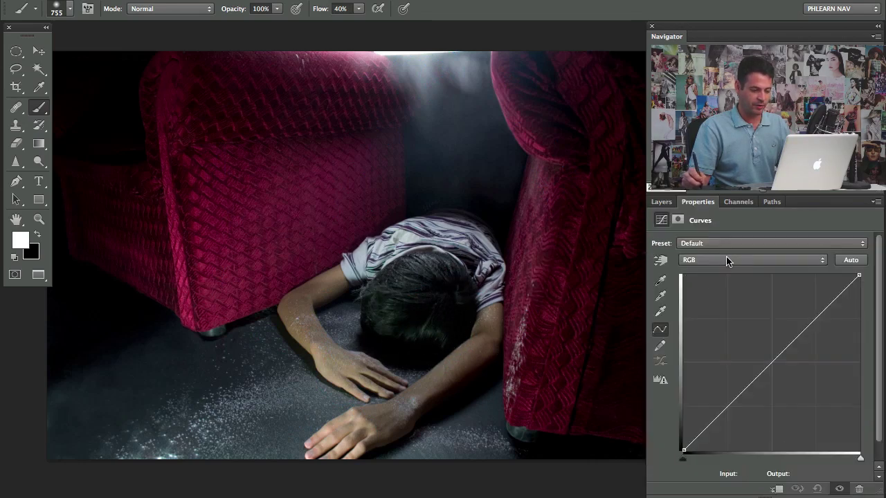
left_click_drag(767, 367, 733, 336)
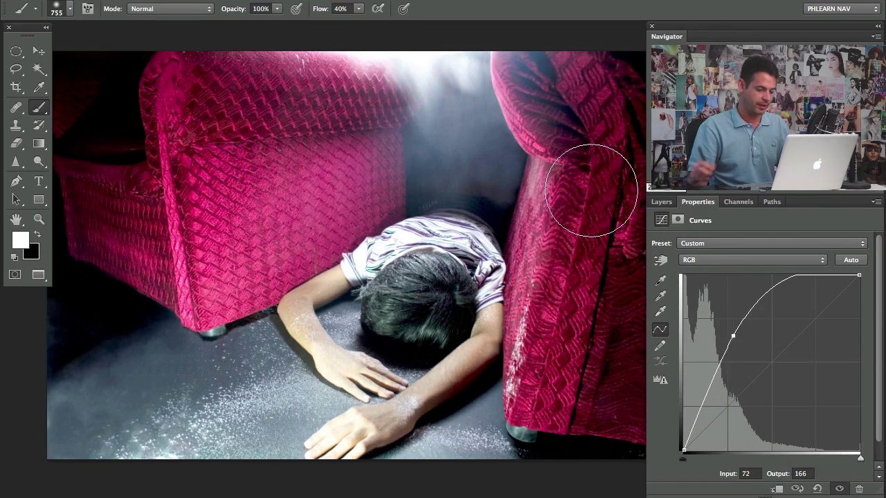
left_click(670, 202)
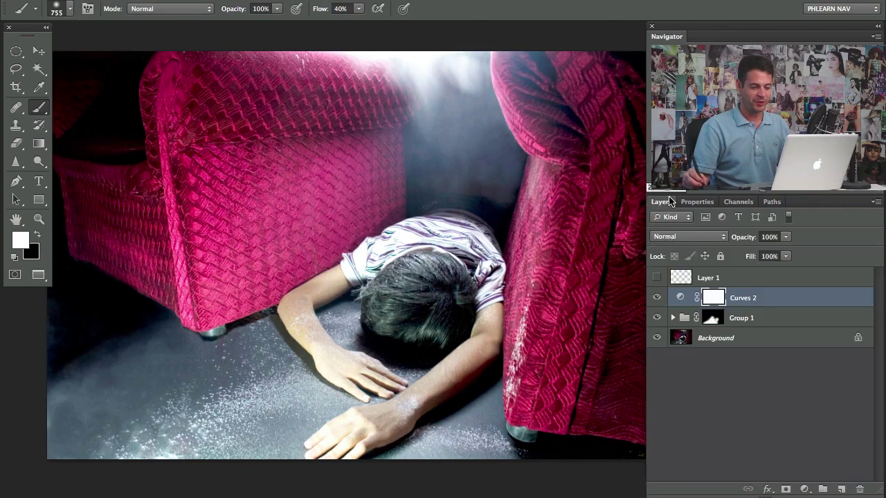
Step: Invert the Curves 2 mask and paint the brightening in over the boy's hair at 10% flow
key("ctrl+i")
key("shift+1")
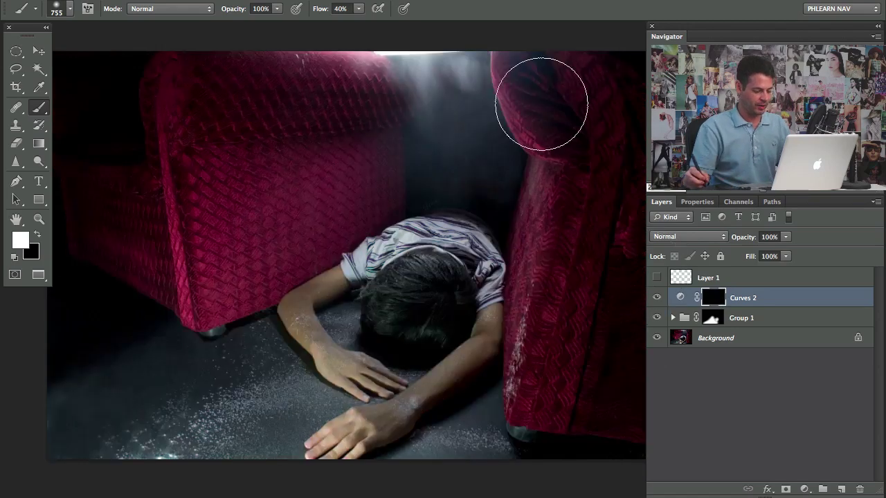
mouse_move(425, 306)
left_mouse_down()
mouse_move(425, 316)
mouse_move(435, 302)
mouse_move(454, 313)
mouse_move(397, 316)
mouse_move(413, 311)
mouse_move(413, 301)
mouse_move(450, 311)
mouse_move(413, 356)
mouse_move(420, 311)
mouse_move(443, 292)
mouse_move(437, 277)
mouse_move(445, 291)
left_mouse_up()
key("x")
mouse_move(411, 334)
left_mouse_down()
mouse_move(422, 333)
mouse_move(435, 352)
mouse_move(460, 320)
left_mouse_up()
left_click(657, 298)
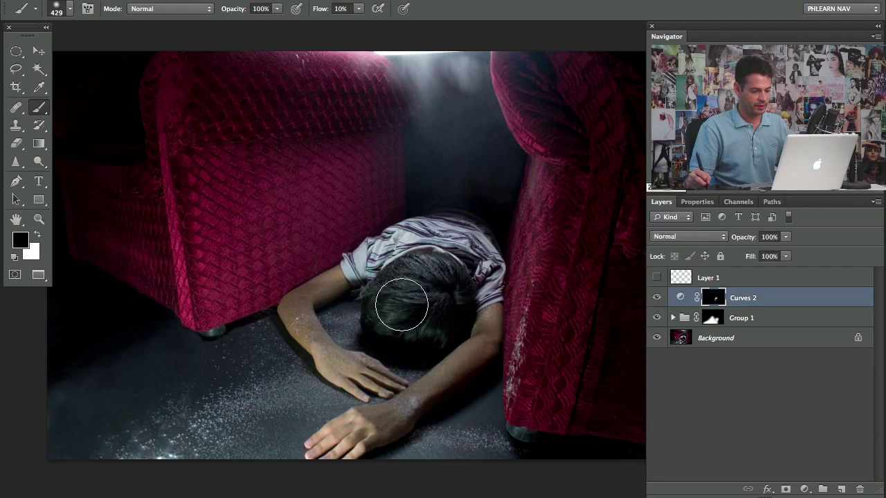
mouse_move(387, 308)
left_mouse_down()
mouse_move(396, 282)
mouse_move(375, 296)
mouse_move(432, 270)
mouse_move(411, 288)
mouse_move(443, 288)
mouse_move(413, 280)
mouse_move(405, 290)
mouse_move(414, 316)
mouse_move(401, 325)
mouse_move(420, 333)
mouse_move(390, 326)
mouse_move(394, 307)
mouse_move(474, 318)
mouse_move(482, 342)
left_mouse_up()
key("x")
key("x")
Step: Compare the hair with and without Curves 2, leaving it visible
left_click(657, 298)
left_click(656, 298)
left_click(657, 298)
left_click(657, 298)
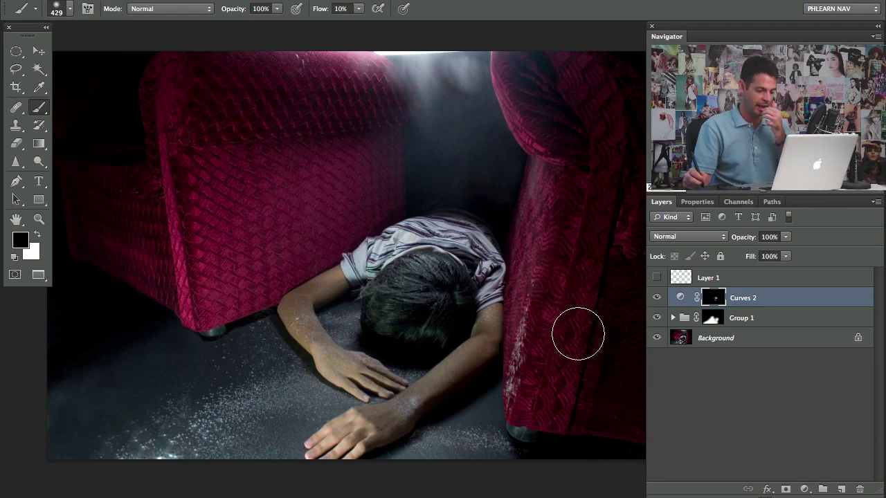
left_click(657, 297)
left_click(656, 298)
scroll(491, 330, "right", 3)
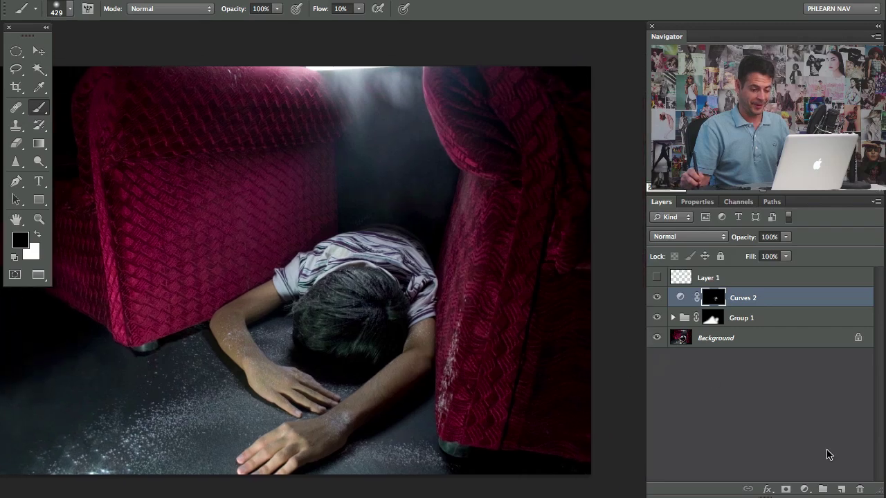
Step: Add a Curves 3 adjustment, raising the RGB curve point from 69 to 170
left_click(804, 490)
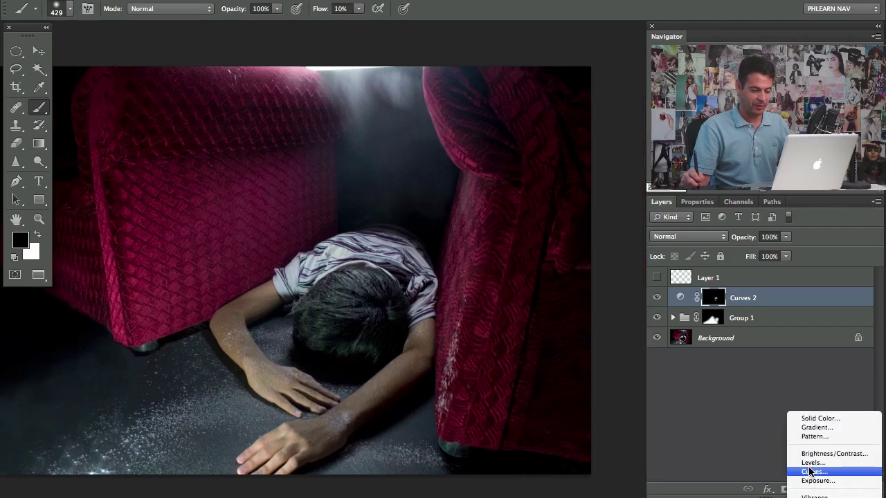
left_click(811, 468)
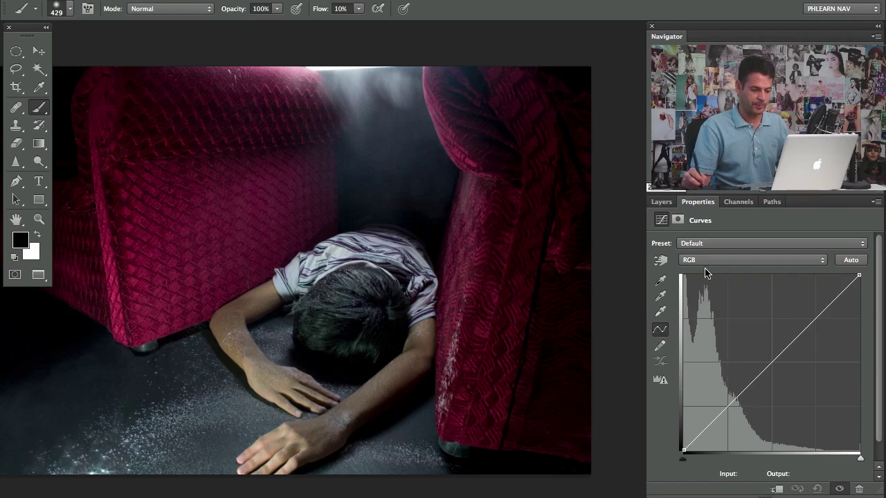
left_click_drag(771, 366, 730, 333)
left_click(661, 202)
Step: Split Curves 3's Underlying Layer Blend If black slider to 39/103 and confirm
double_click(803, 298)
left_click_drag(524, 228, 535, 168)
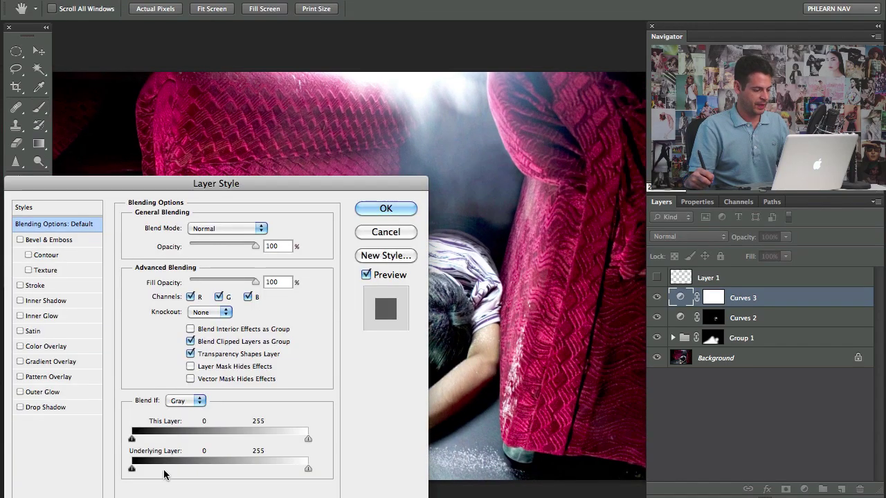
key("alt")
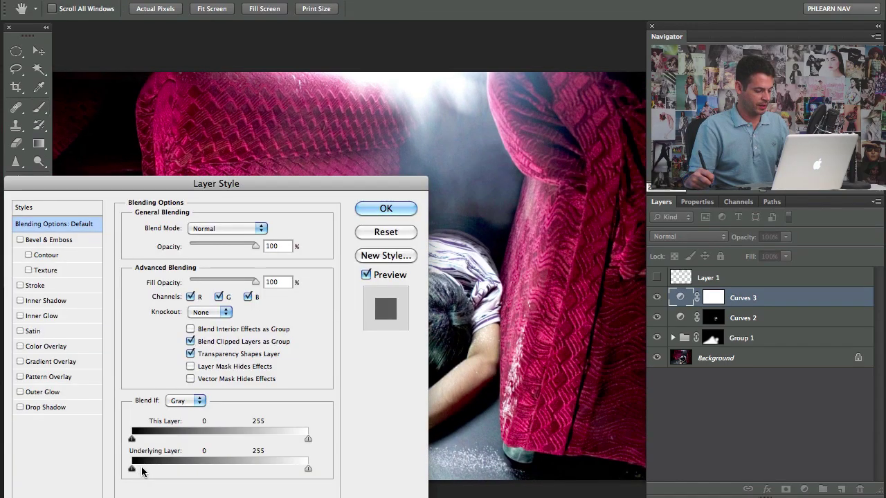
left_click_drag(132, 469, 215, 470)
left_click_drag(136, 472, 152, 469)
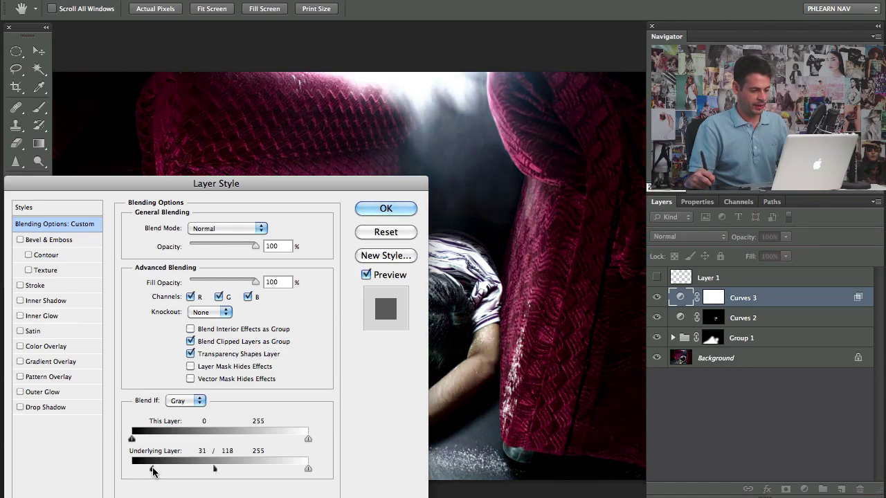
mouse_move(216, 471)
left_mouse_down()
mouse_move(182, 471)
mouse_move(204, 470)
left_mouse_up()
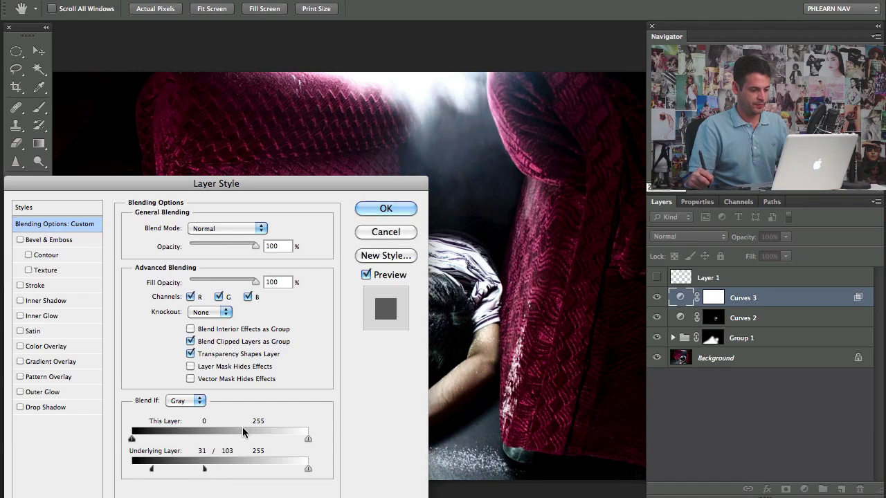
mouse_move(152, 470)
left_mouse_down()
mouse_move(165, 471)
mouse_move(156, 471)
left_mouse_up()
left_click(385, 208)
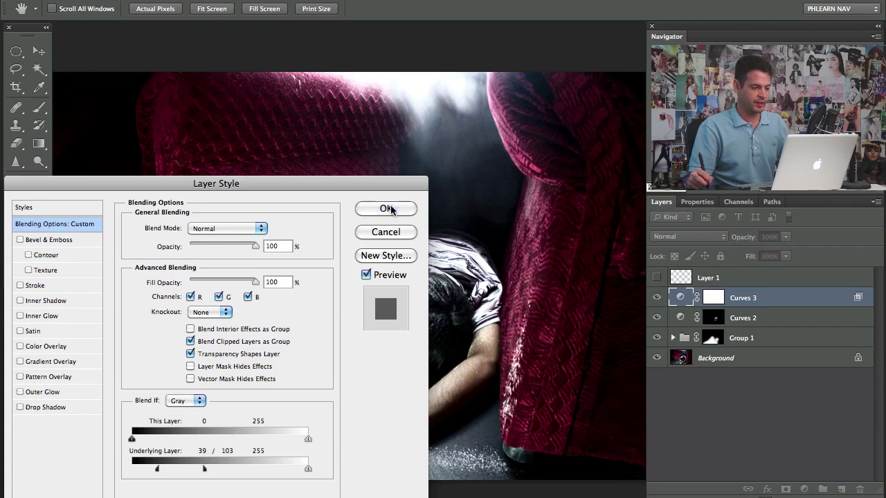
left_click(657, 298)
Step: Toggle Curves 3 on and off to compare the image with and without it
left_click(657, 297)
left_click(658, 298)
left_click(657, 299)
left_click(657, 299)
left_click(657, 302)
left_click(657, 304)
left_click(659, 303)
left_click(661, 302)
left_click(659, 299)
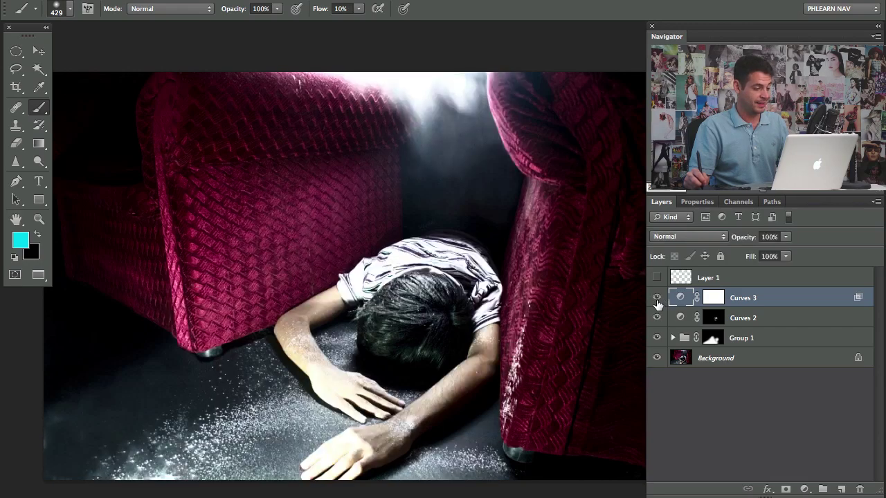
left_click(658, 303)
left_click(657, 303)
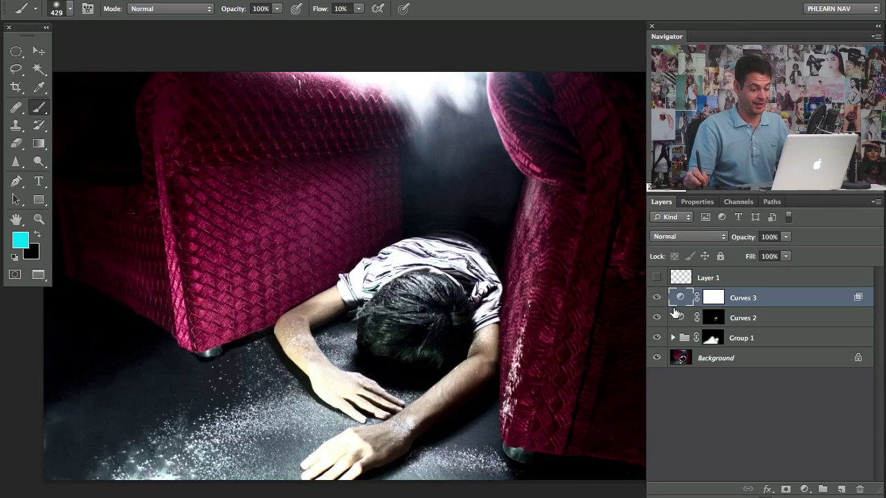
Step: Fill the Curves 3 mask with black and set up a large white brush
key("d")
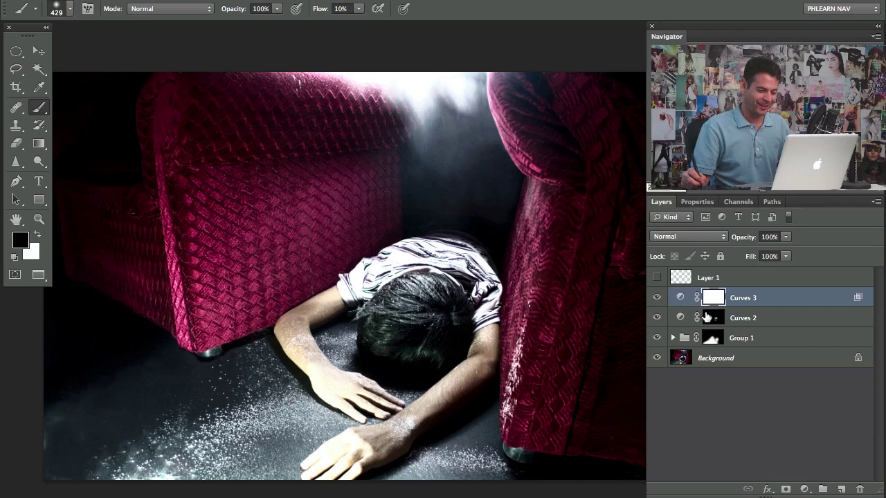
key("alt+BackSpace")
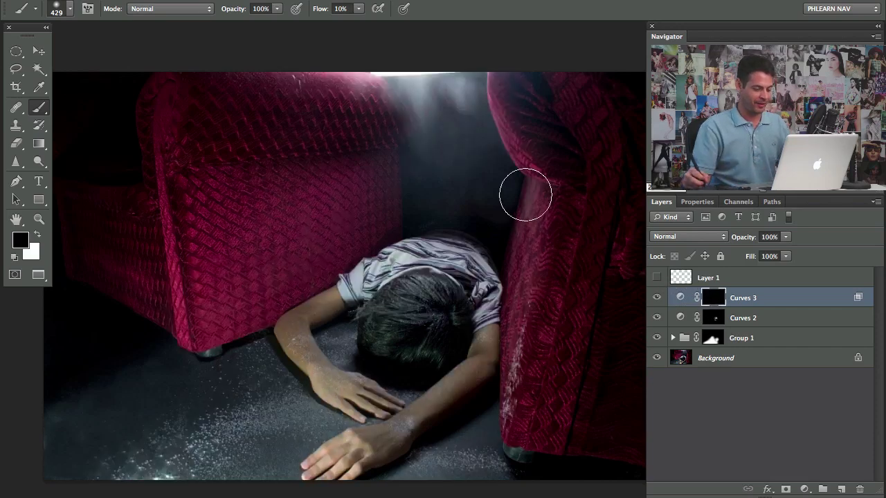
left_click_drag(519, 283, 537, 181)
key("x")
key("x")
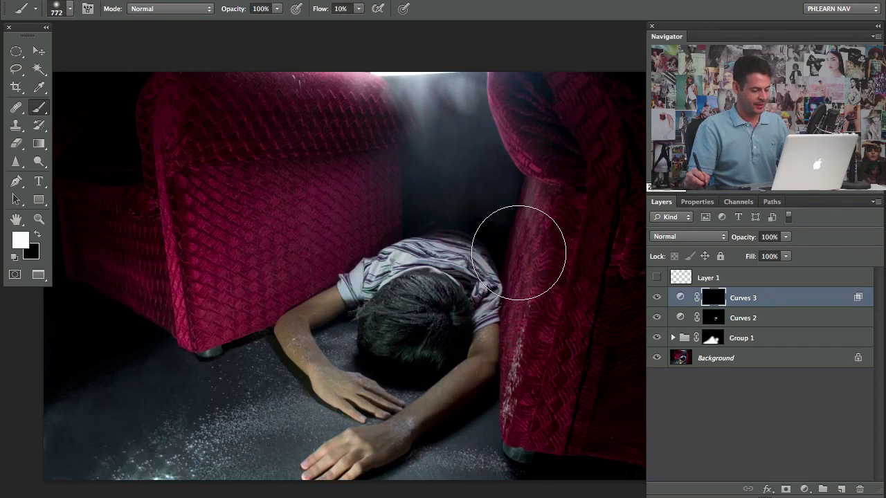
mouse_move(532, 251)
left_mouse_down()
mouse_move(516, 249)
mouse_move(526, 236)
mouse_move(520, 233)
mouse_move(514, 367)
left_mouse_up()
left_click_drag(359, 190, 337, 212)
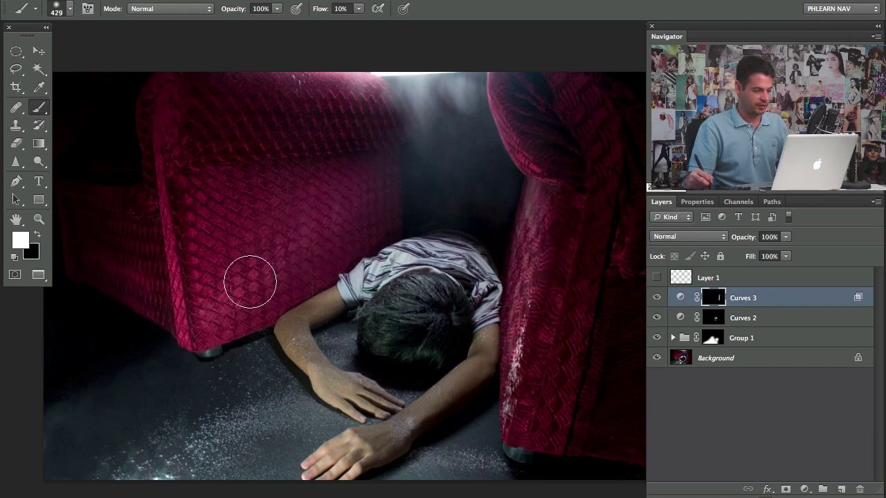
Step: Paint brightening into the left chair's front, keeping its lower corner darker
mouse_move(354, 177)
left_mouse_down()
mouse_move(397, 104)
mouse_move(359, 84)
mouse_move(372, 90)
mouse_move(263, 93)
mouse_move(369, 117)
mouse_move(337, 109)
mouse_move(338, 102)
mouse_move(517, 117)
mouse_move(547, 169)
mouse_move(515, 161)
mouse_move(501, 102)
mouse_move(505, 81)
mouse_move(544, 175)
mouse_move(504, 413)
left_mouse_up()
key("bracketright")
key("bracketright")
key("bracketright")
key("bracketright")
mouse_move(304, 192)
left_mouse_down()
mouse_move(173, 310)
mouse_move(215, 298)
left_mouse_up()
key("x")
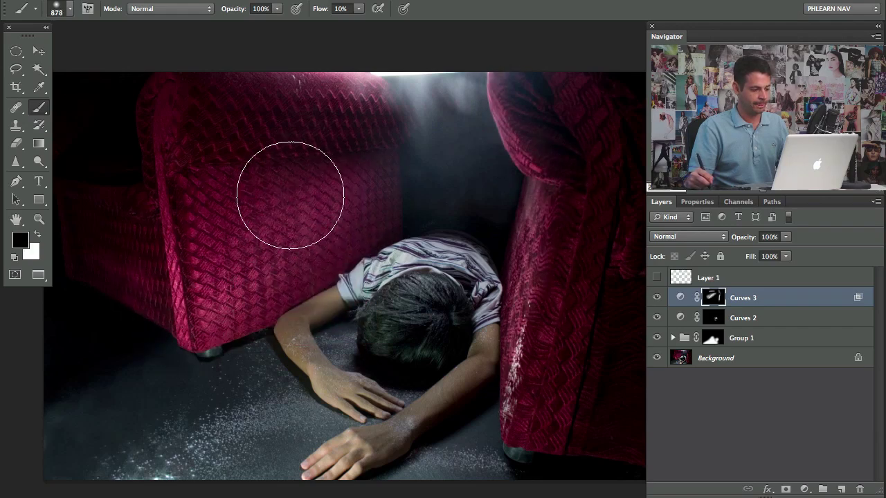
mouse_move(287, 198)
left_mouse_down()
mouse_move(243, 305)
mouse_move(188, 251)
mouse_move(166, 314)
mouse_move(204, 316)
mouse_move(313, 253)
mouse_move(302, 281)
mouse_move(318, 248)
mouse_move(292, 205)
mouse_move(294, 171)
mouse_move(302, 195)
left_mouse_up()
key("x")
key("x")
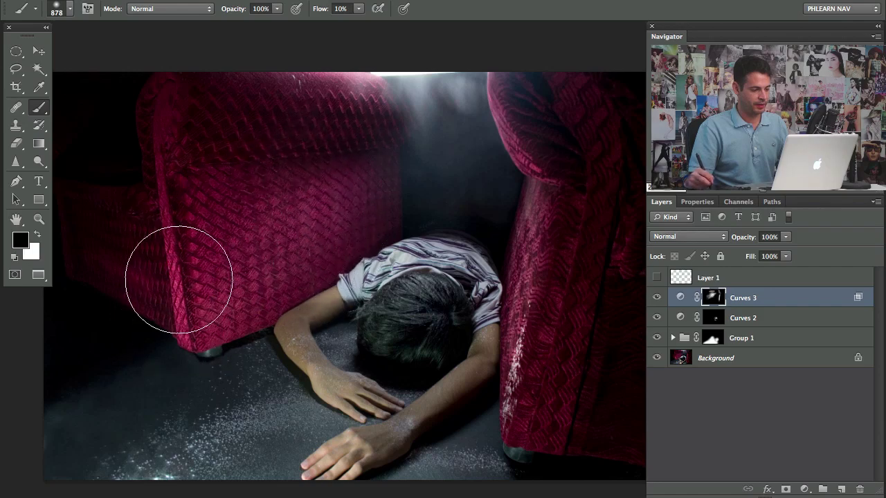
Step: Repeatedly toggle Curves 3 to check the brightened chair against the original
left_click(657, 297)
left_click(656, 296)
left_click(656, 297)
left_click(656, 297)
left_click(657, 298)
left_click(656, 298)
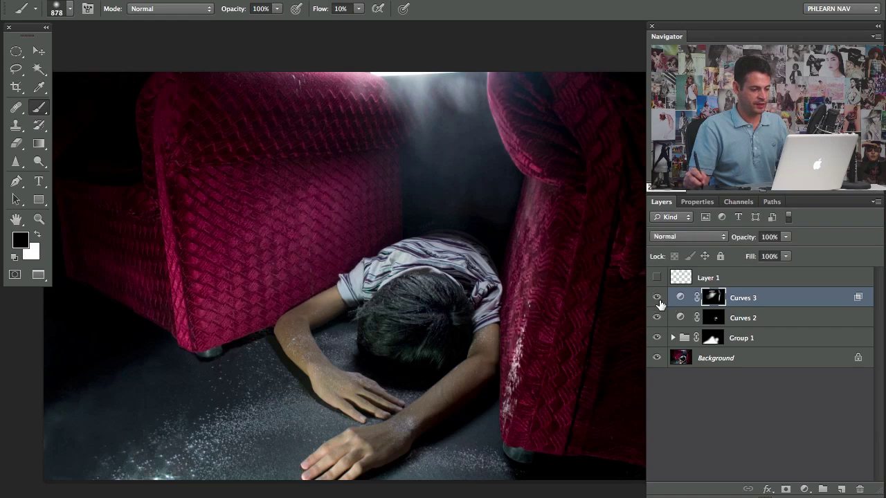
left_click(656, 298)
left_click(656, 298)
left_click(656, 299)
left_click(657, 298)
key("x")
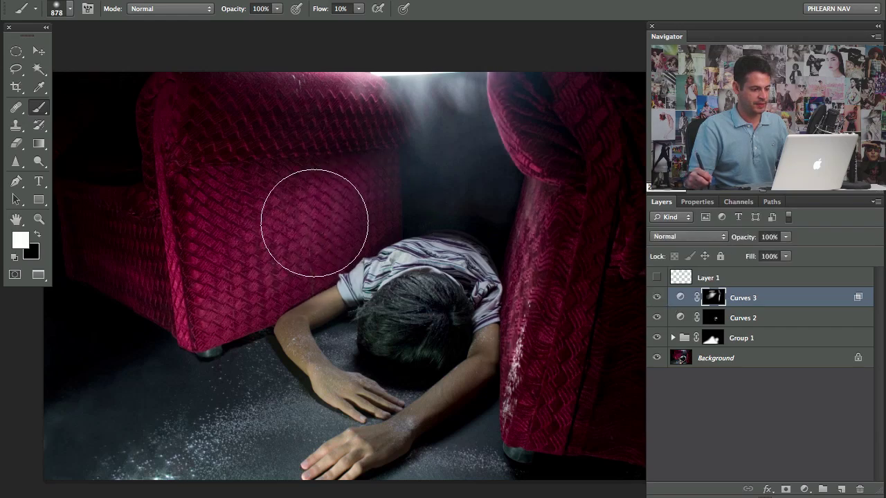
left_click(657, 297)
left_click(656, 298)
left_click(656, 298)
left_click(656, 298)
key("x")
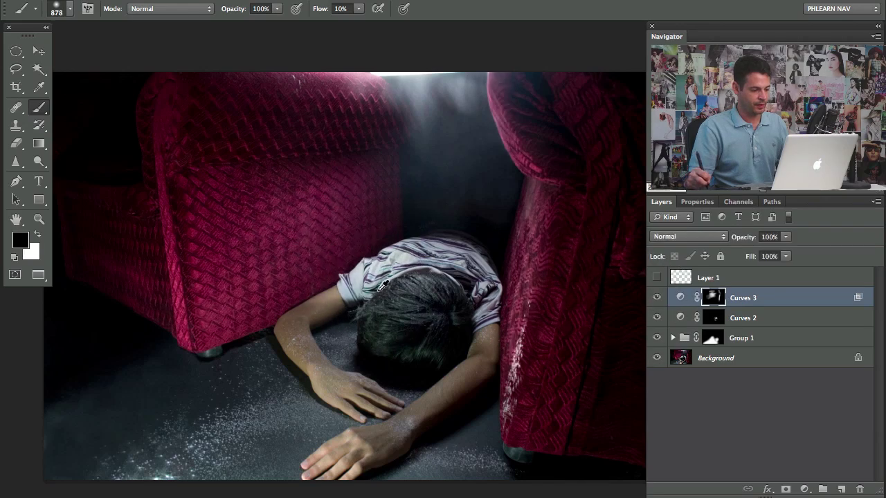
left_click(654, 305)
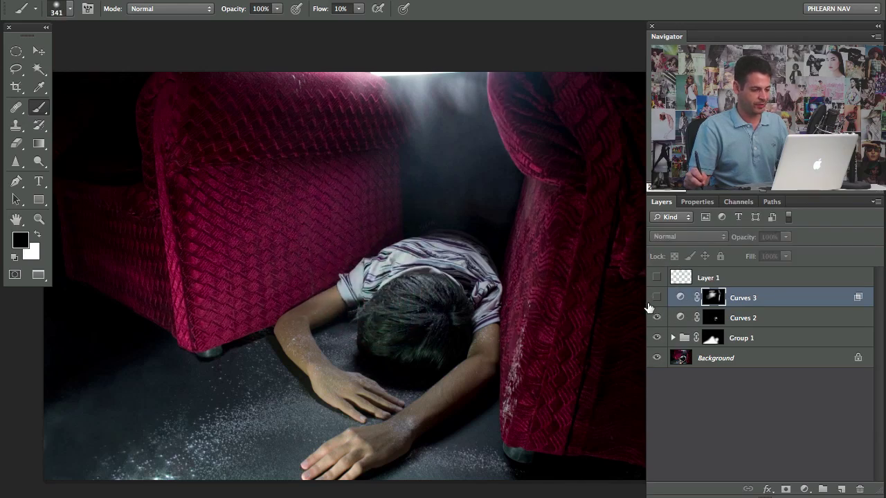
left_click(651, 303)
left_click(652, 305)
left_click(652, 306)
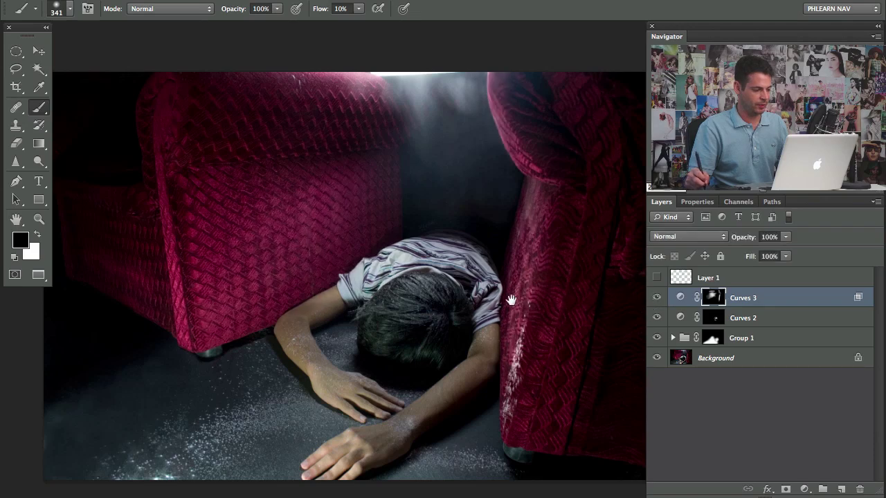
left_click_drag(503, 300, 462, 302)
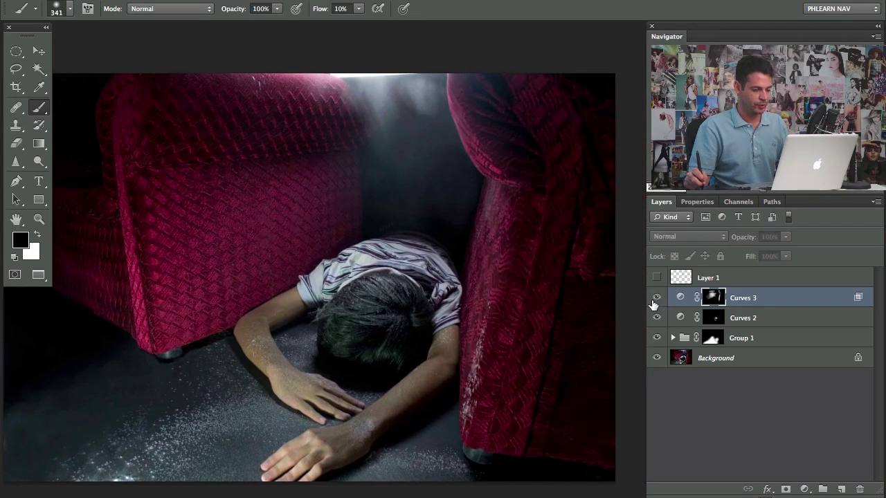
left_click(656, 298)
Step: Re-enable Curves 3 and add a new Layer 2 set to Soft Light
left_click(657, 299)
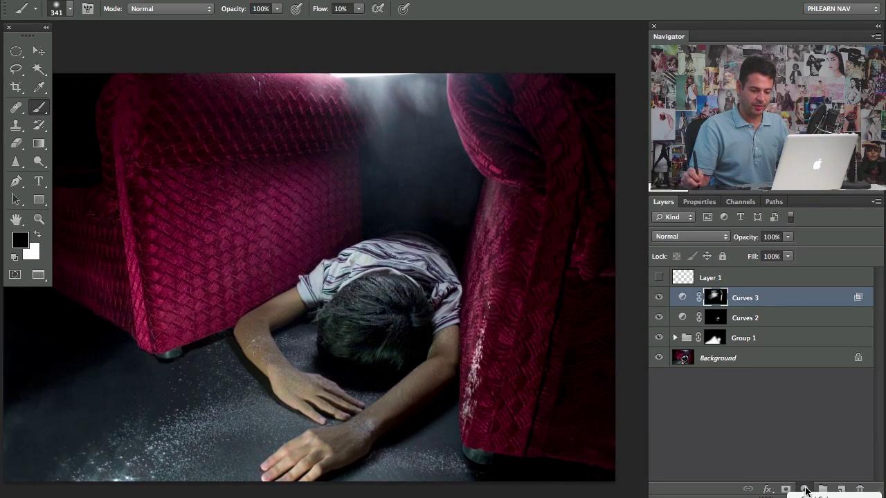
left_click(841, 490)
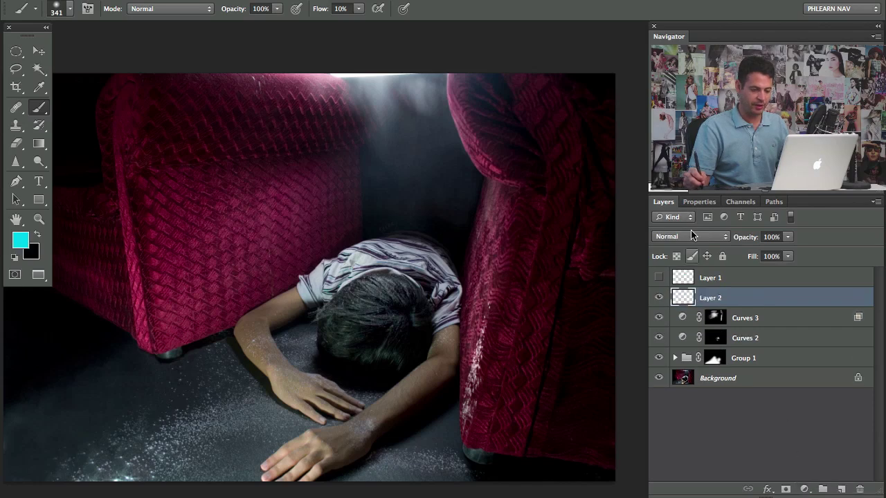
left_click(690, 237)
left_click(692, 377)
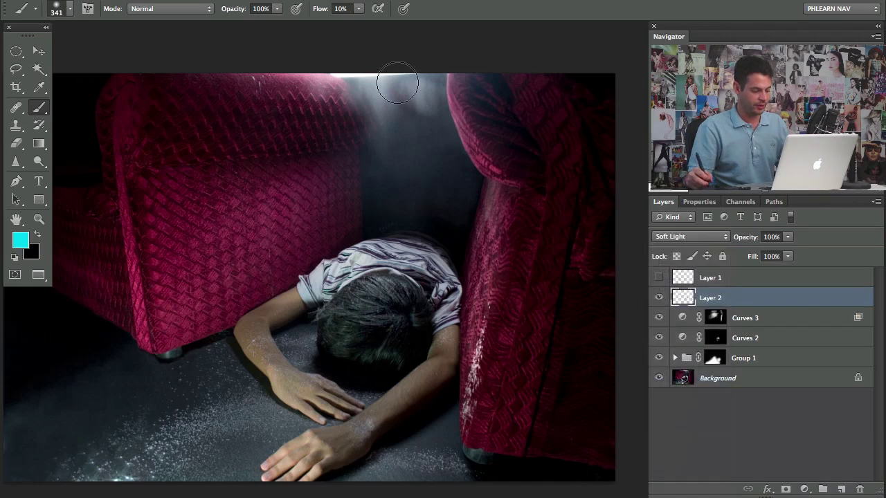
Step: Paint a soft white glow down the light beam with a 192 px brush
key("d")
key("x")
key("bracketright")
left_click_drag(509, 350, 495, 350)
key("x")
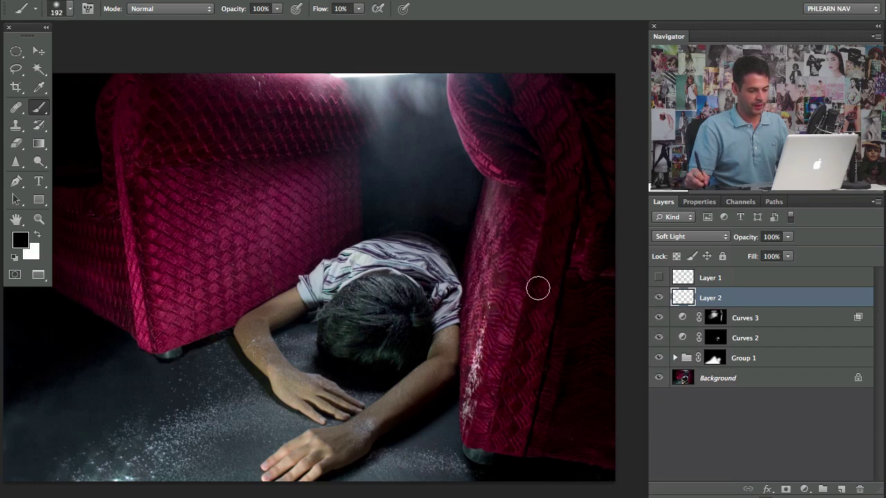
key("x")
key("x")
key("x")
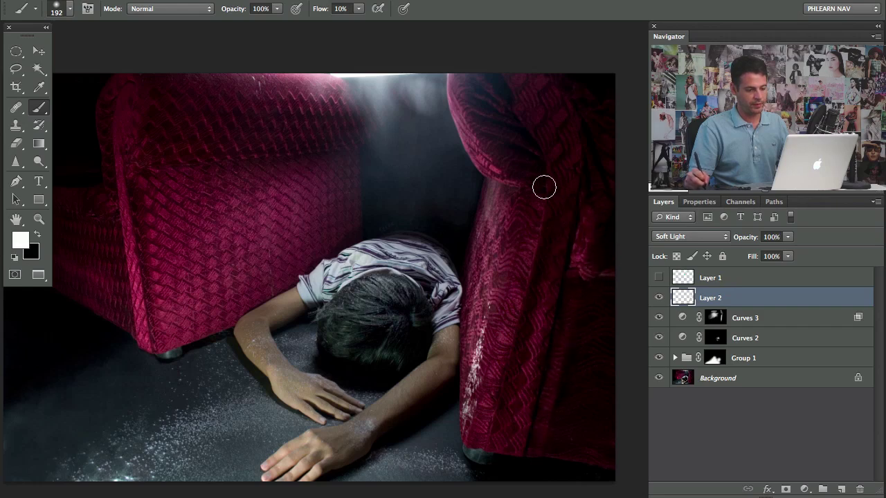
key("x")
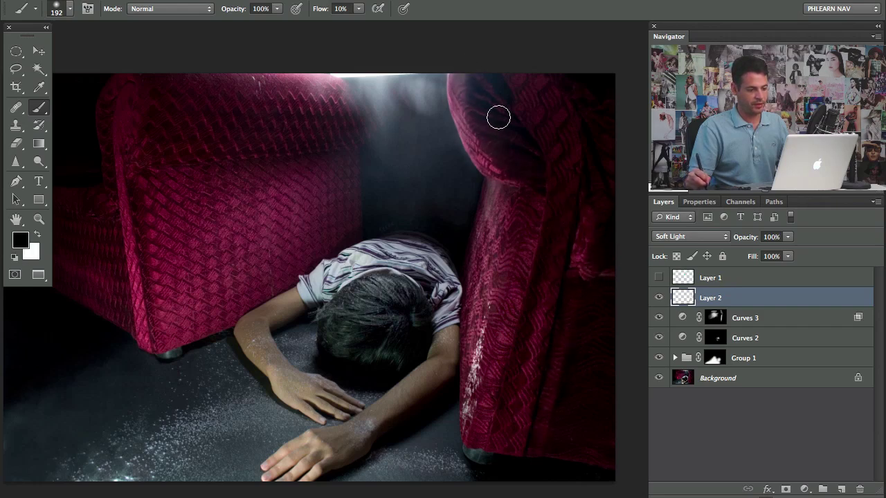
key("x")
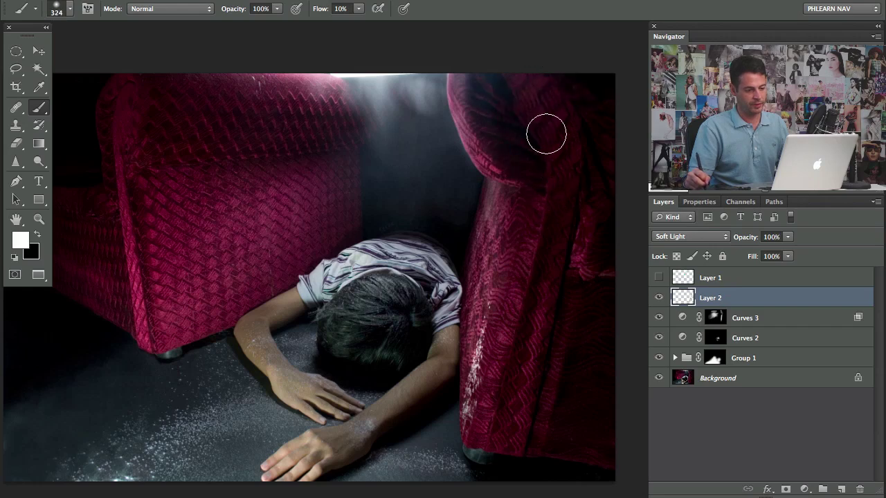
key("x")
key("x")
Step: Refine the dodge and burn, alternating black and white at 130–288 px brush sizes
scroll(537, 300, "left", 4)
scroll(537, 300, "down", 2)
scroll(305, 199, "left", 3)
scroll(306, 199, "up", 1)
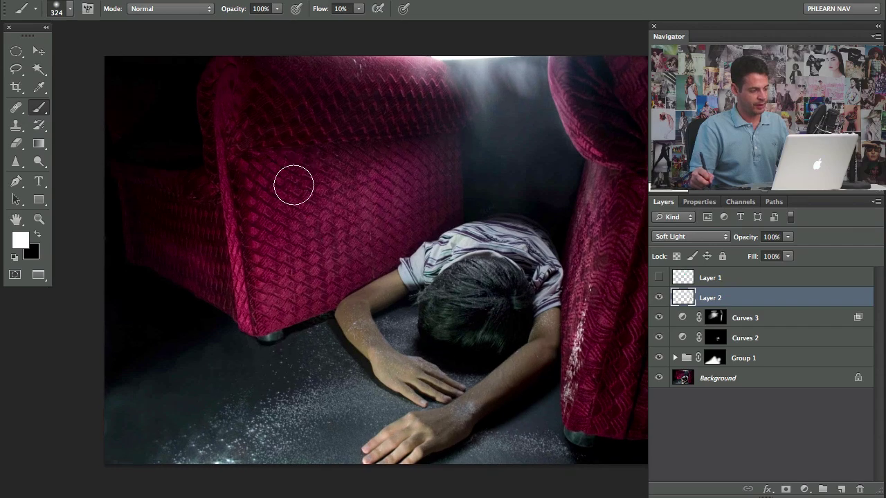
key("x")
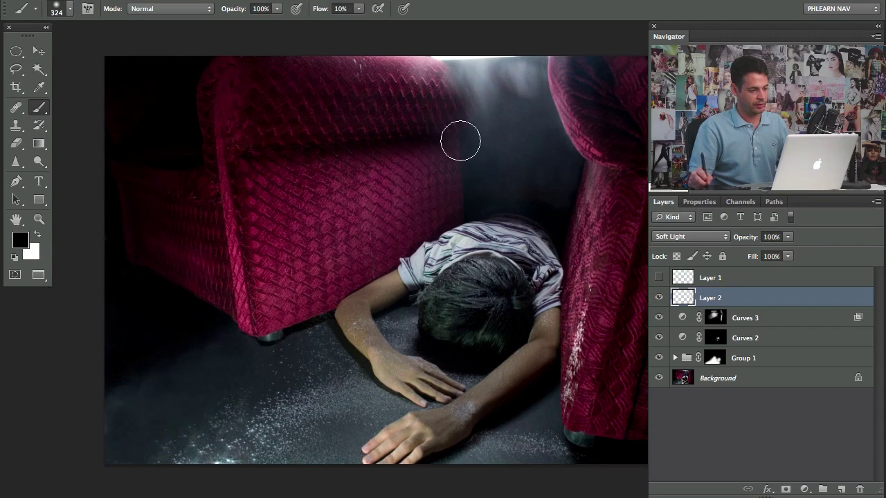
left_click_drag(254, 234, 238, 244)
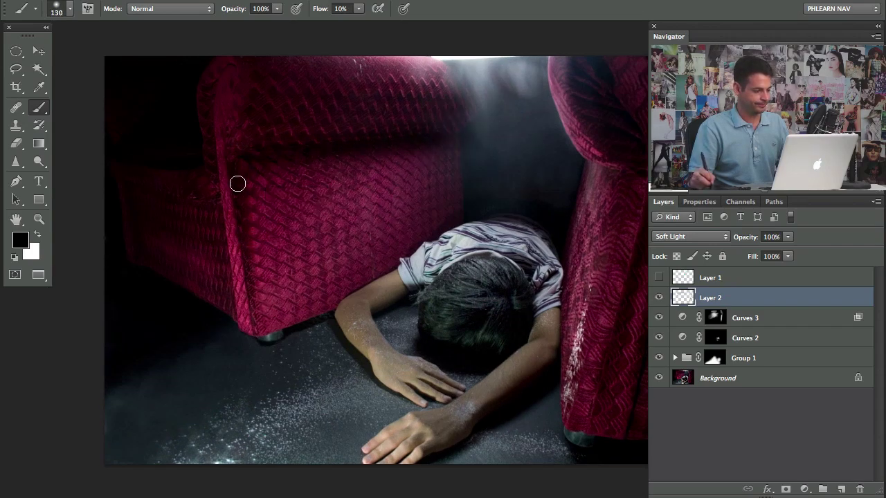
key("x")
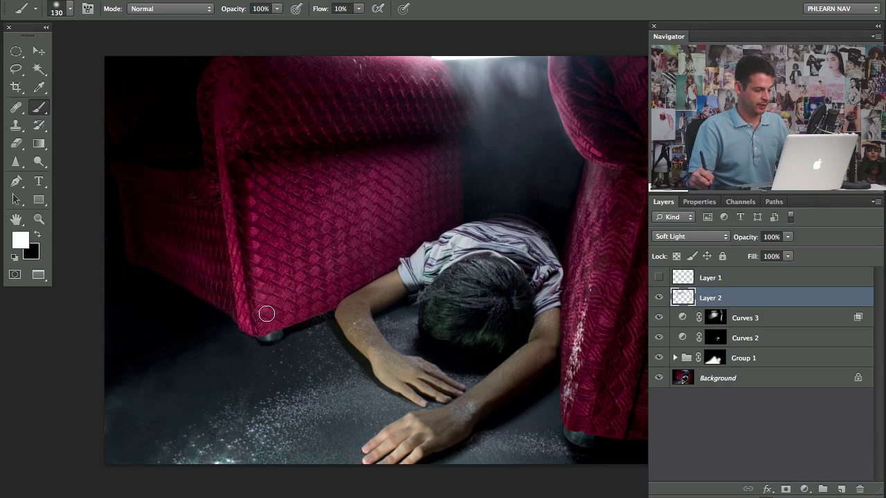
left_click_drag(245, 127, 266, 131)
key("x")
key("x")
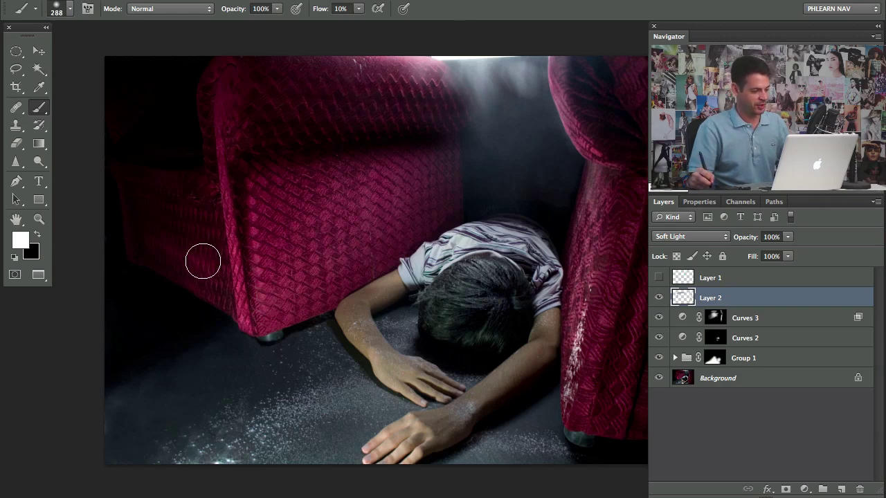
Step: Brighten the left side of the left chair, then refine with a ~104 px brush
mouse_move(203, 279)
left_mouse_down()
mouse_move(205, 214)
mouse_move(166, 247)
left_mouse_up()
key("x")
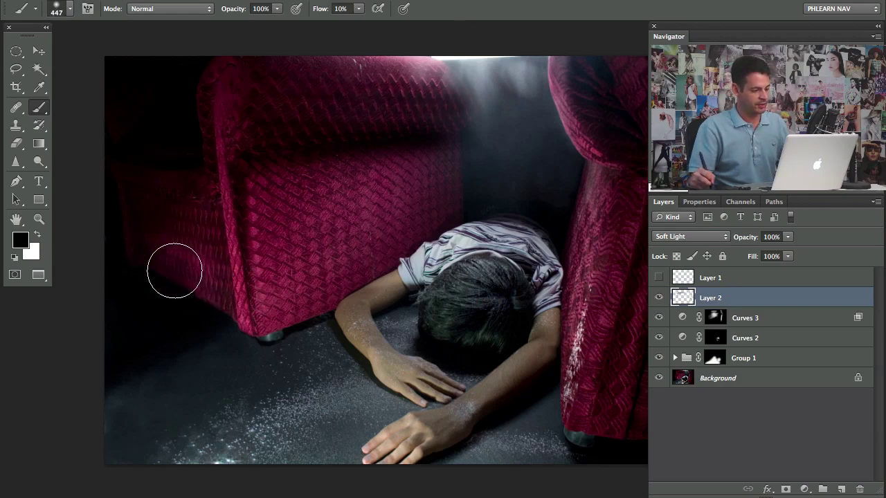
key("x")
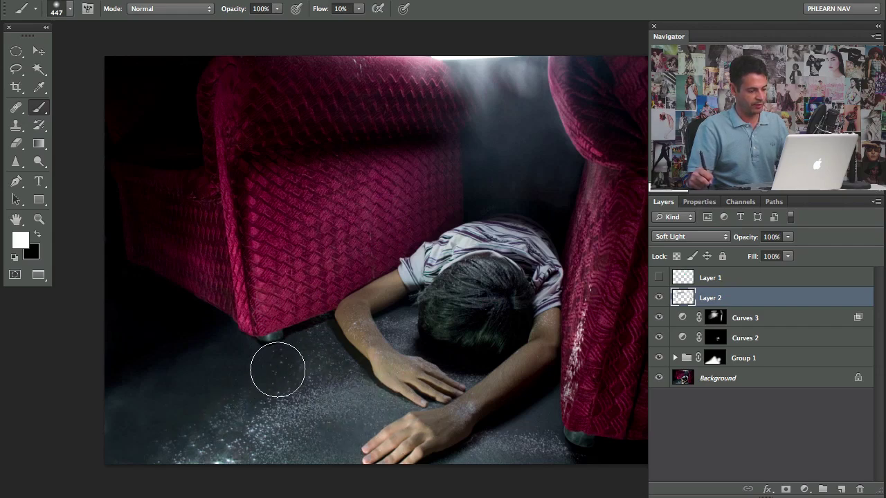
left_click_drag(397, 366, 385, 367)
mouse_move(514, 380)
left_mouse_down()
mouse_move(499, 381)
mouse_move(519, 377)
left_mouse_up()
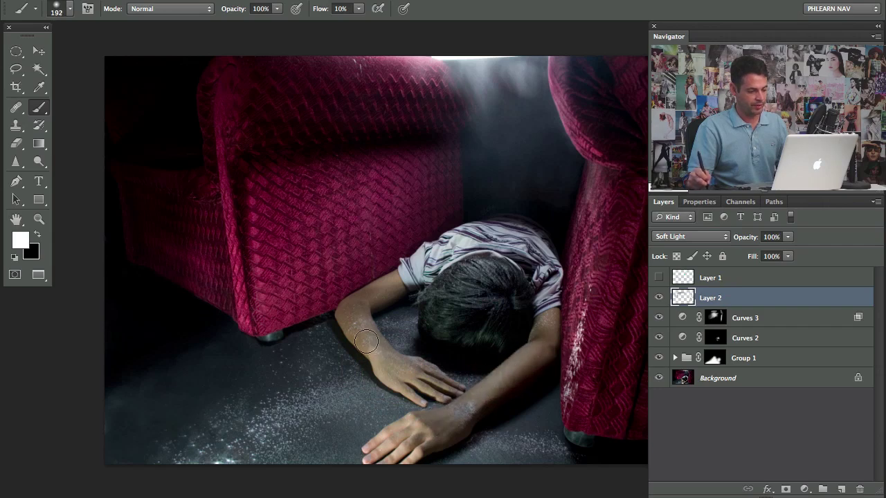
key("x")
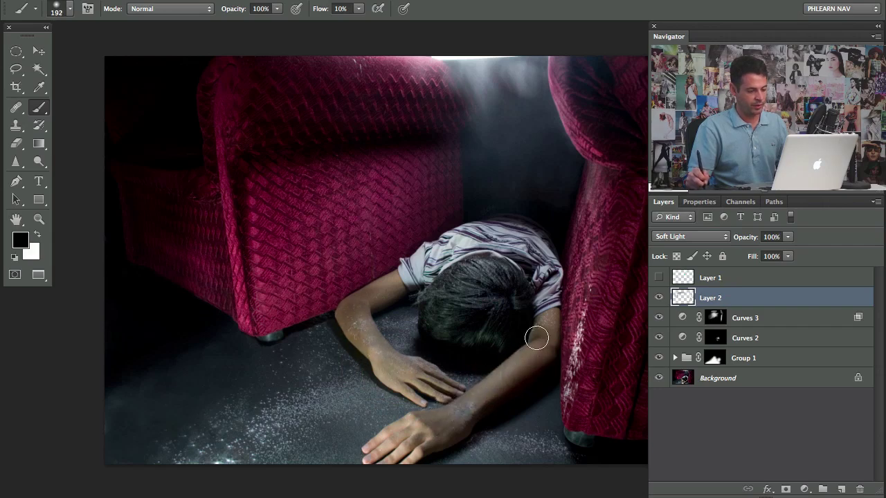
key("x")
key("x")
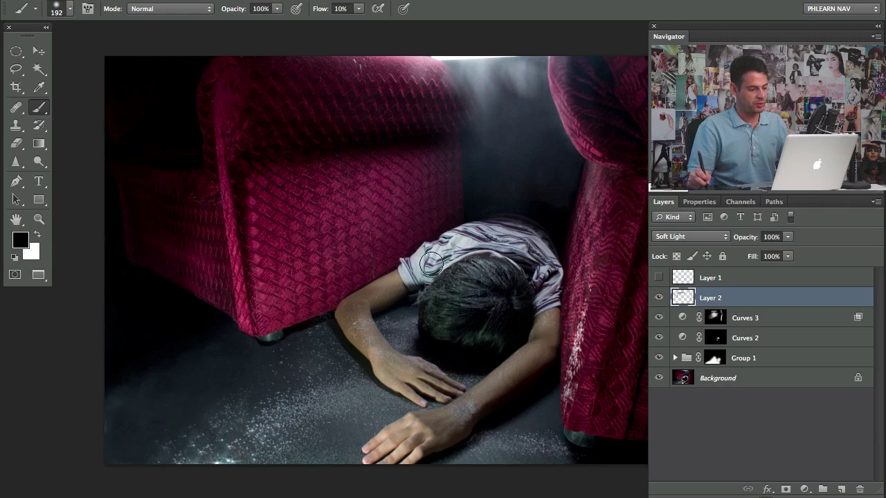
Step: Toggle Layer 2 off and on to compare the shading
left_click_drag(502, 285, 465, 272)
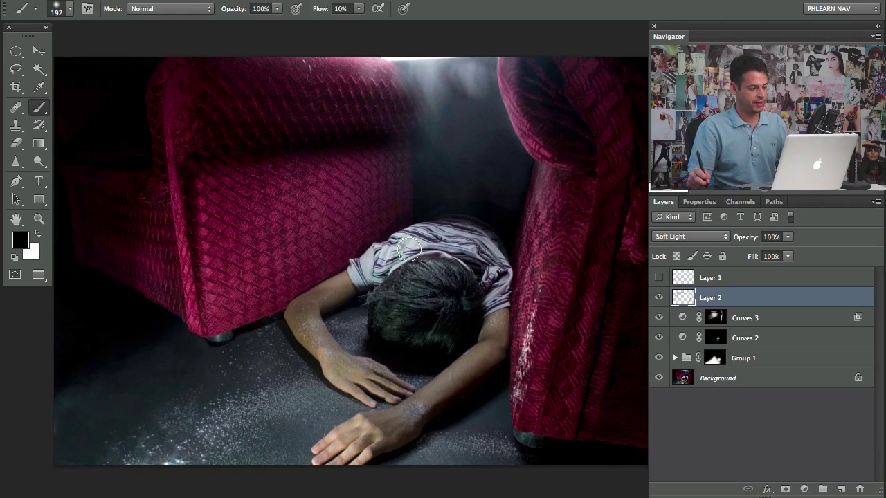
left_click(659, 299)
left_click(659, 299)
left_click(659, 298)
left_click(659, 298)
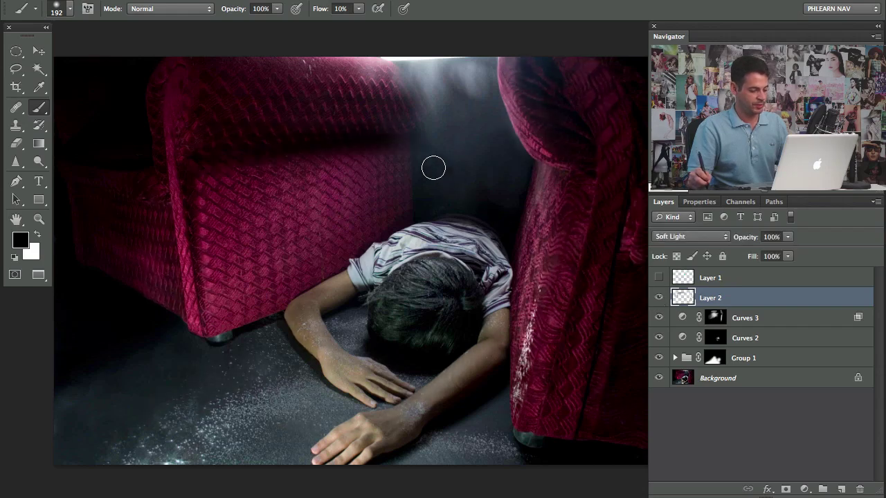
Step: Erase part of the glow from the left chair with a ~498 px eraser and recompare
key("e")
mouse_move(415, 190)
left_mouse_down()
mouse_move(395, 208)
mouse_move(346, 198)
mouse_move(398, 182)
mouse_move(376, 152)
left_mouse_up()
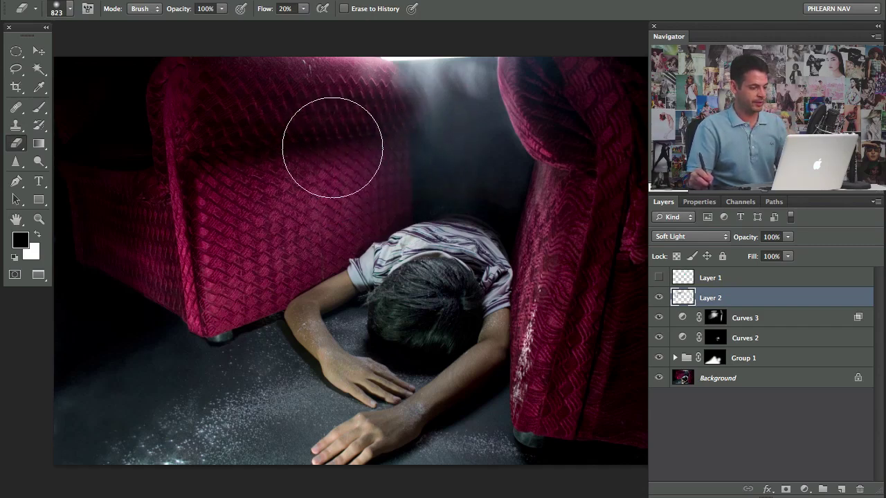
left_click(658, 297)
left_click(659, 298)
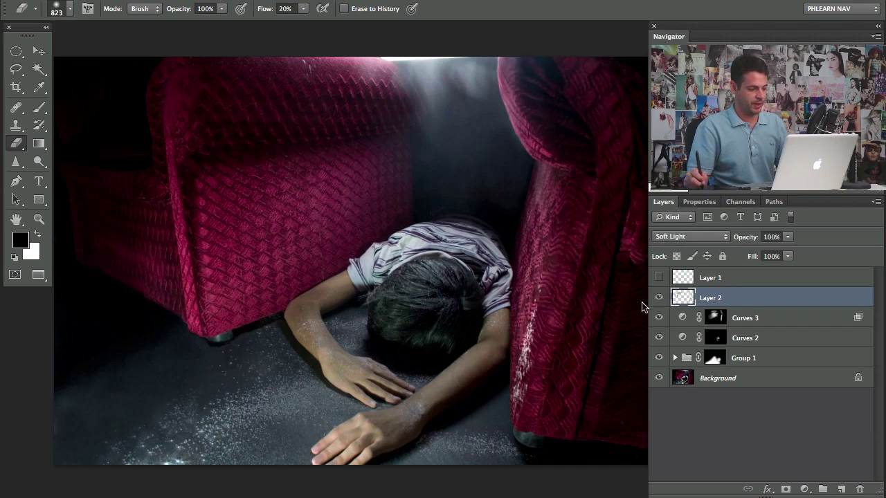
scroll(630, 305, "right", 3)
left_click(659, 297)
left_click(658, 298)
left_click(659, 298)
left_click(658, 297)
left_click(658, 298)
left_click(658, 298)
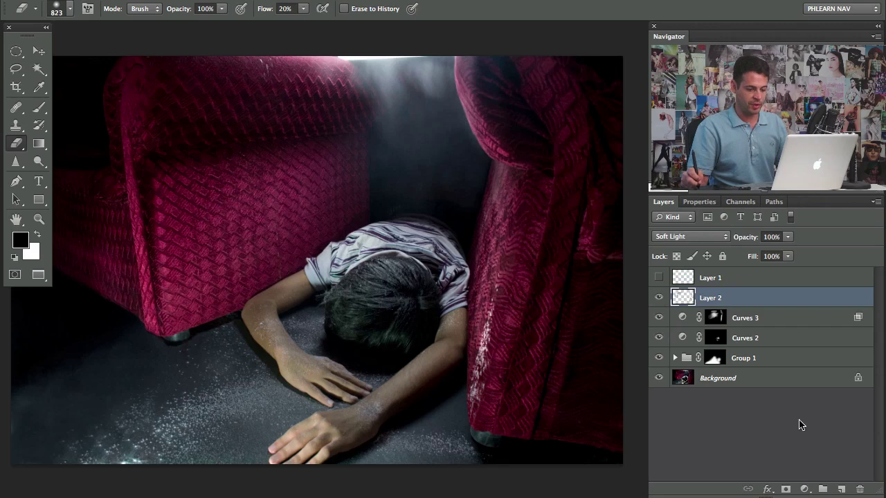
Step: Add a Hue/Saturation adjustment targeting Reds, sampling the chair colour for the range
left_click(804, 489)
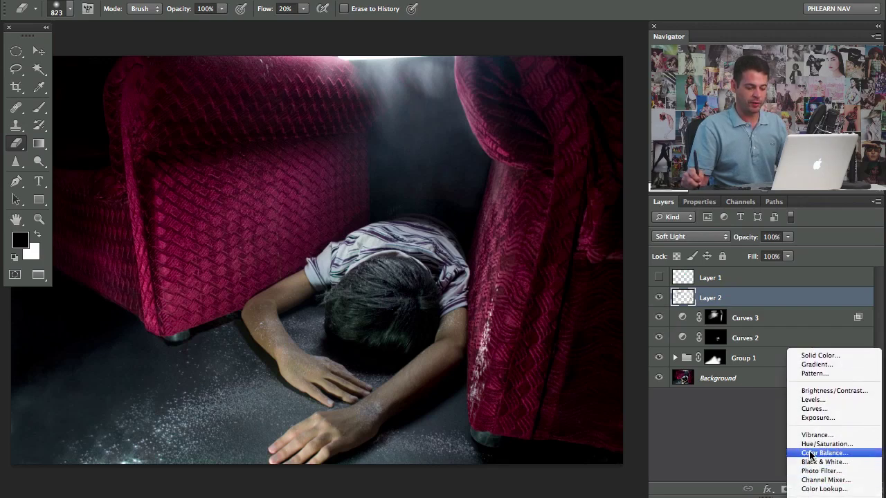
left_click(815, 444)
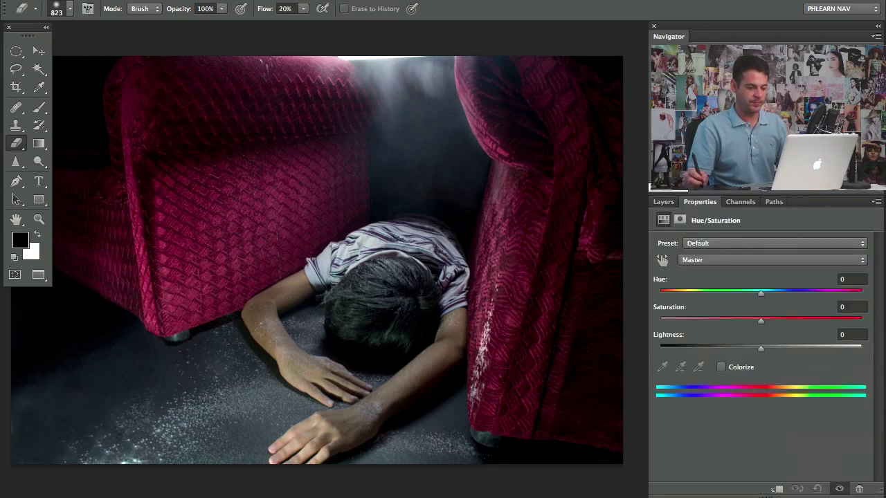
left_click(699, 260)
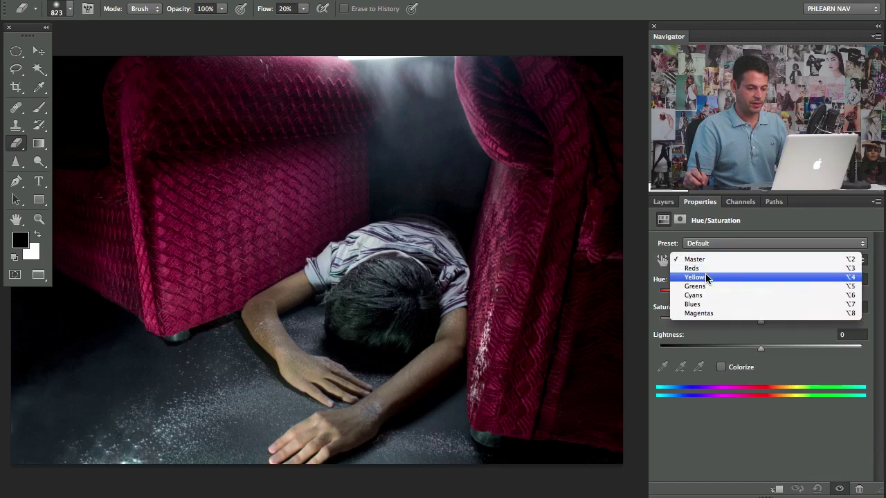
left_click(697, 280)
left_click(700, 260)
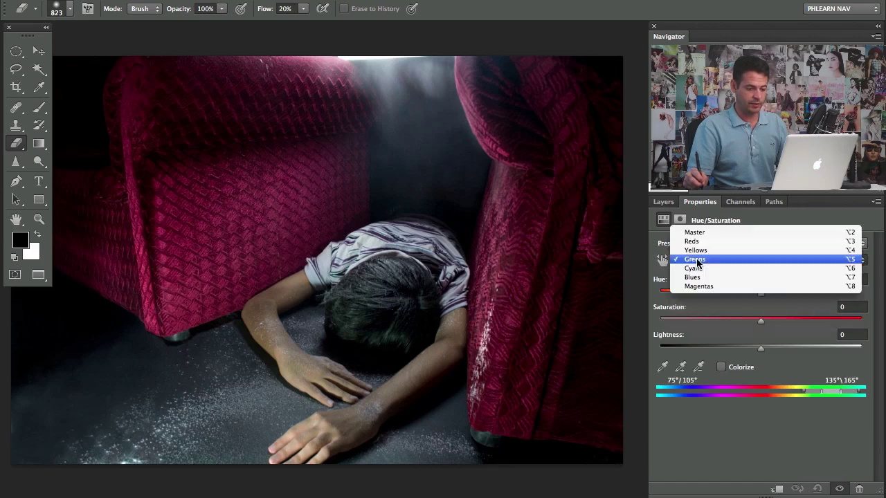
left_click(693, 238)
left_click(663, 368)
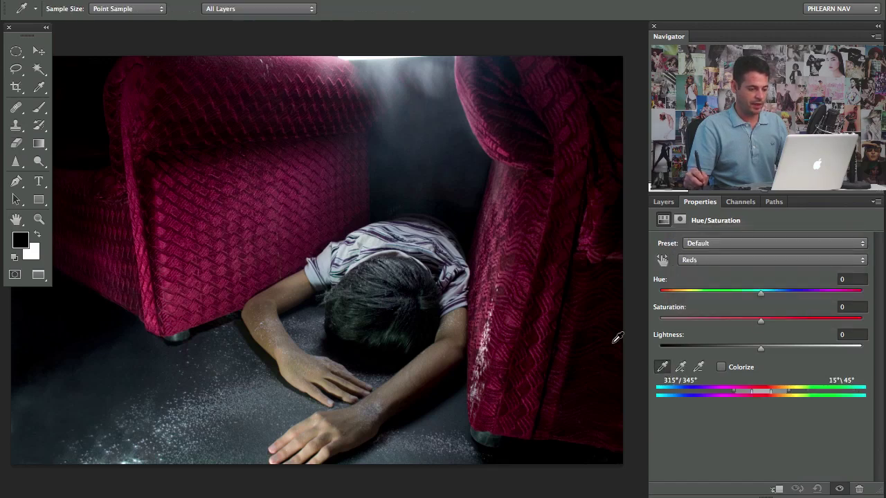
left_click(288, 185)
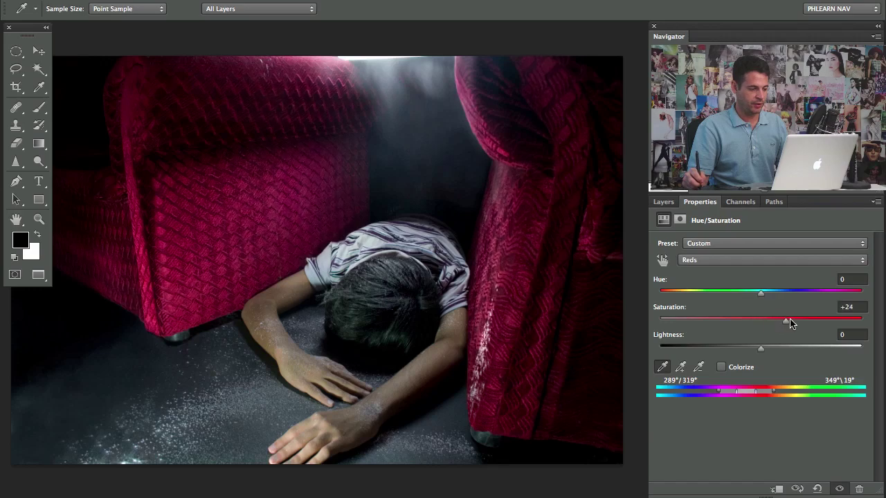
Step: Set Saturation +69 and Hue +97, and narrow the range sliders around the chairs
left_click_drag(794, 323, 833, 320)
left_click_drag(765, 295, 829, 296)
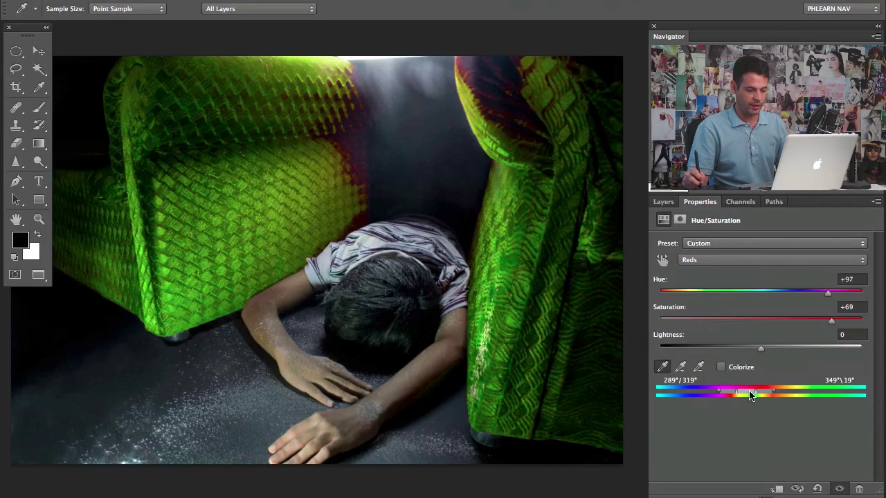
left_click_drag(747, 395, 767, 395)
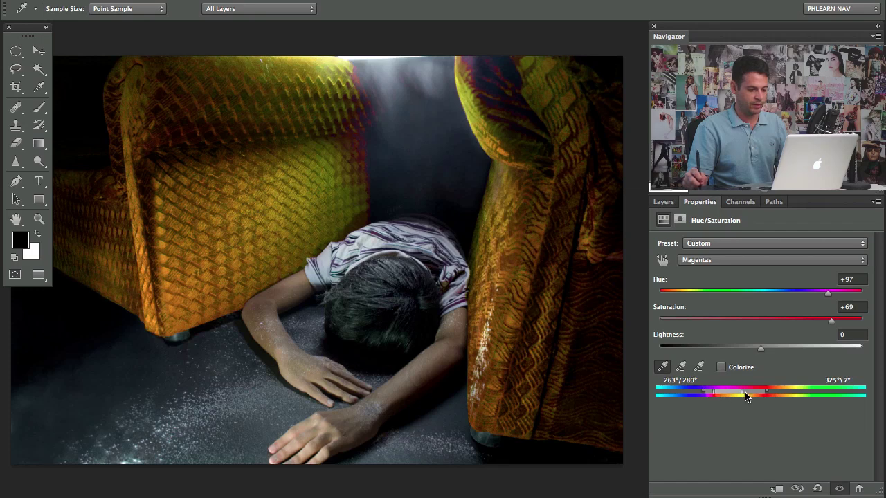
mouse_move(737, 395)
left_mouse_down()
mouse_move(748, 393)
mouse_move(717, 392)
mouse_move(738, 392)
left_mouse_up()
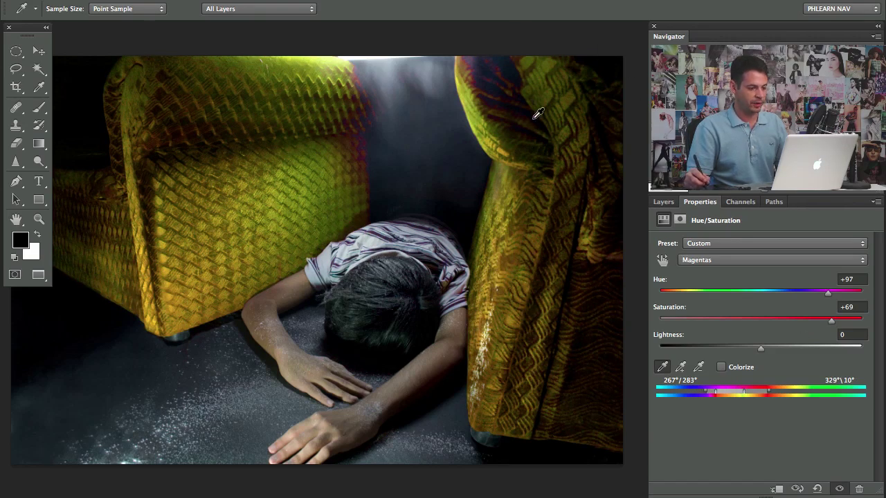
left_click(848, 307)
Step: Enter Hue +27 and Saturation +20 in the Hue/Saturation properties
type("0")
key("Return")
left_click(841, 279)
type("0")
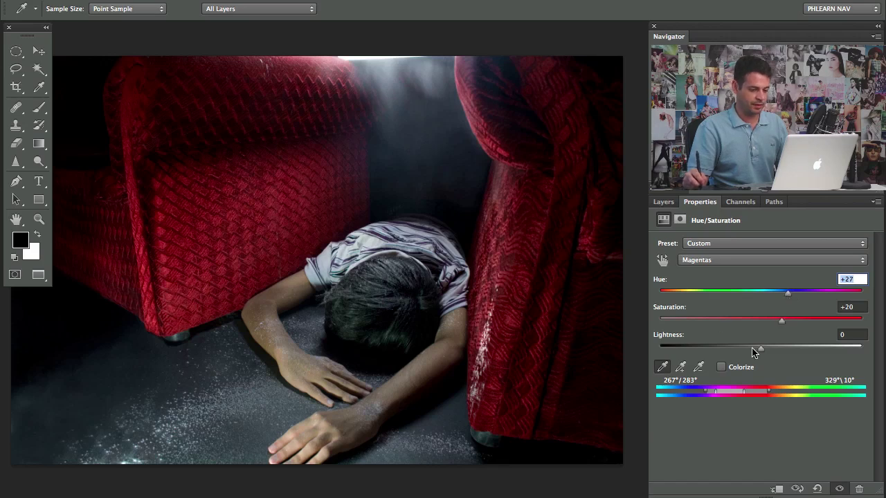
Step: Toggle Hue/Saturation 1 in the Layers panel to compare the deep red chairs
left_click(663, 202)
left_click(659, 297)
left_click(660, 297)
left_click(659, 297)
left_click(660, 298)
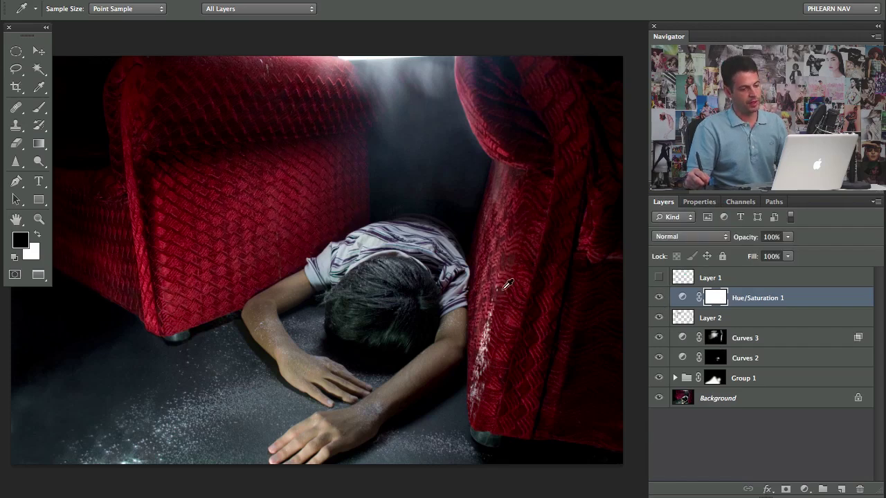
left_click_drag(413, 303, 439, 311)
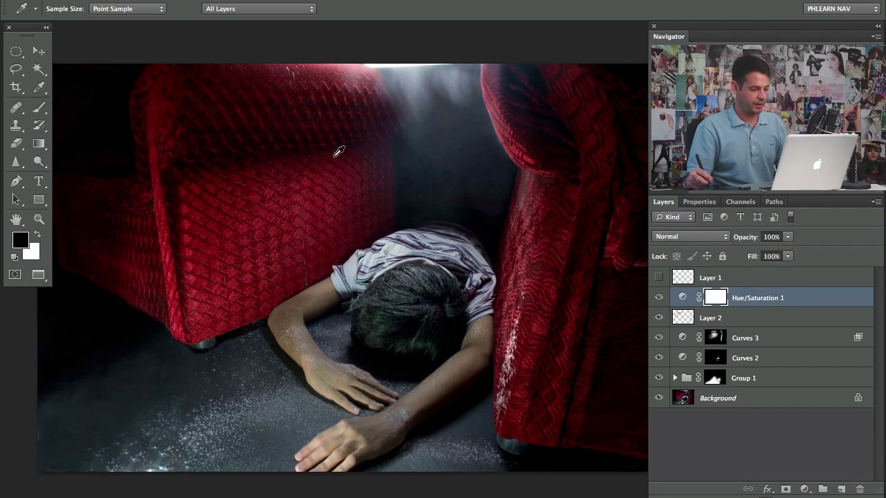
Step: Add a Curves adjustment and lift the Blue channel midpoint to cool the image
left_click(803, 490)
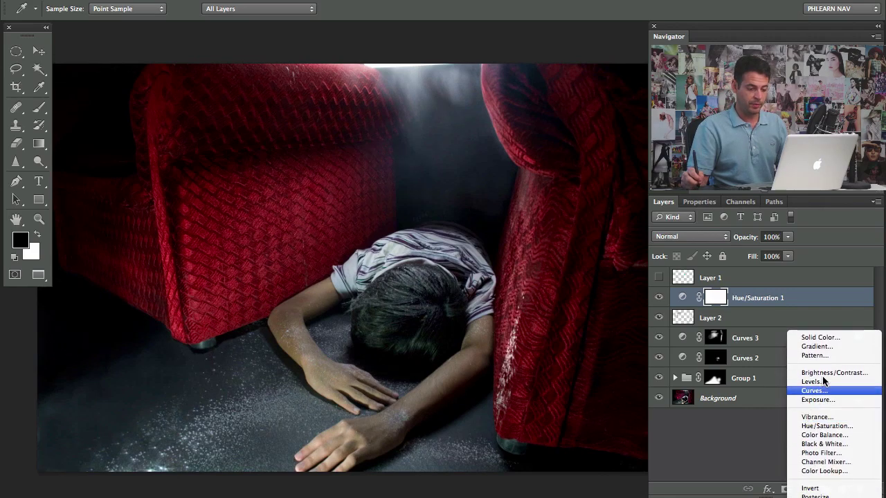
left_click(814, 390)
left_click(712, 259)
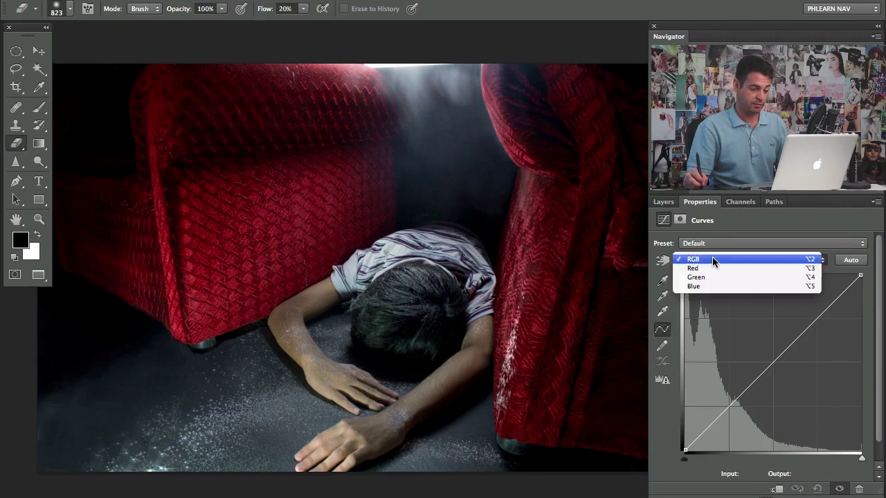
left_click(710, 301)
left_click_drag(764, 375, 758, 358)
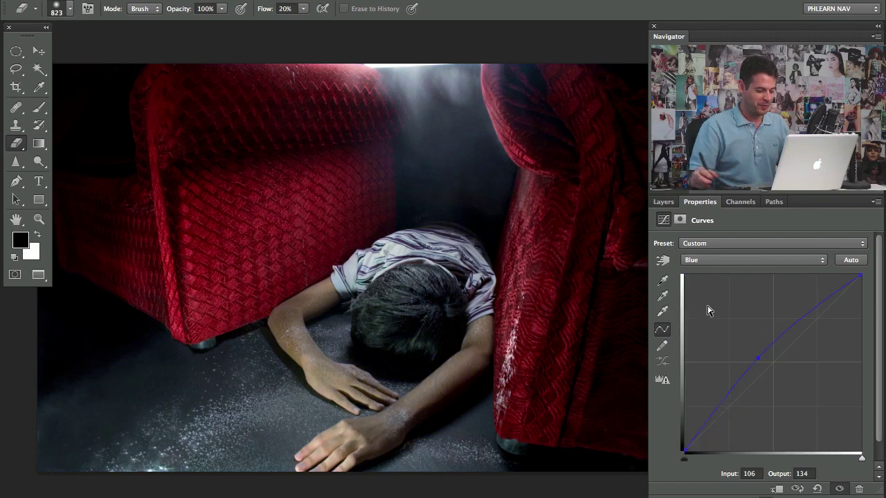
Step: Set up a white soft brush at 288 px for the Curves 4 mask
key("b")
key("x")
left_click_drag(155, 425, 201, 415)
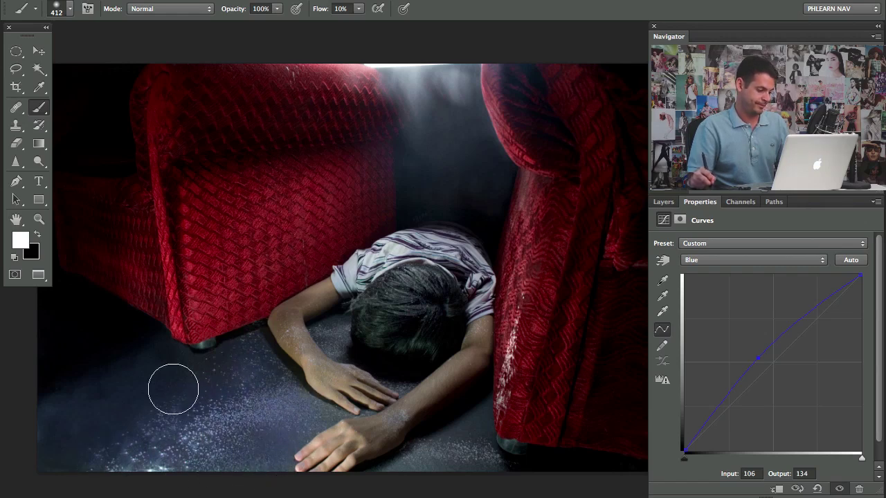
key("bracketleft")
key("bracketleft")
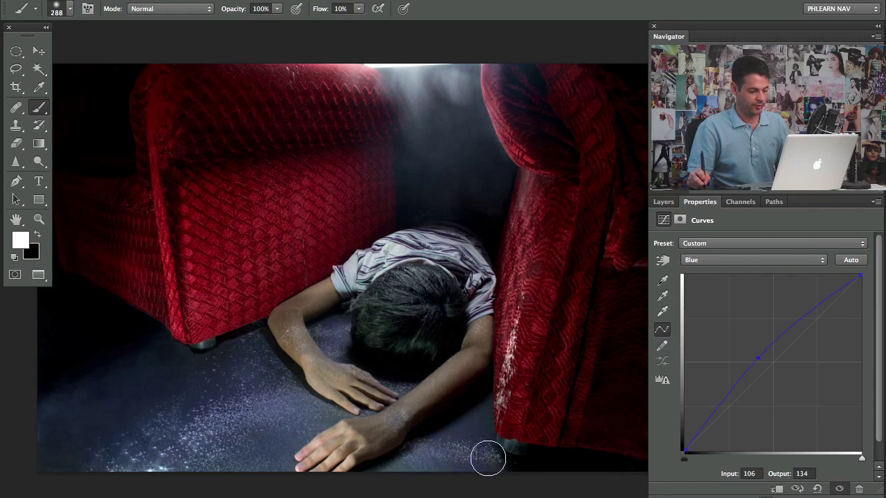
Step: Raise the Green curve slightly from 122 to 137, then hide Hue/Saturation 1 to compare
left_click(706, 261)
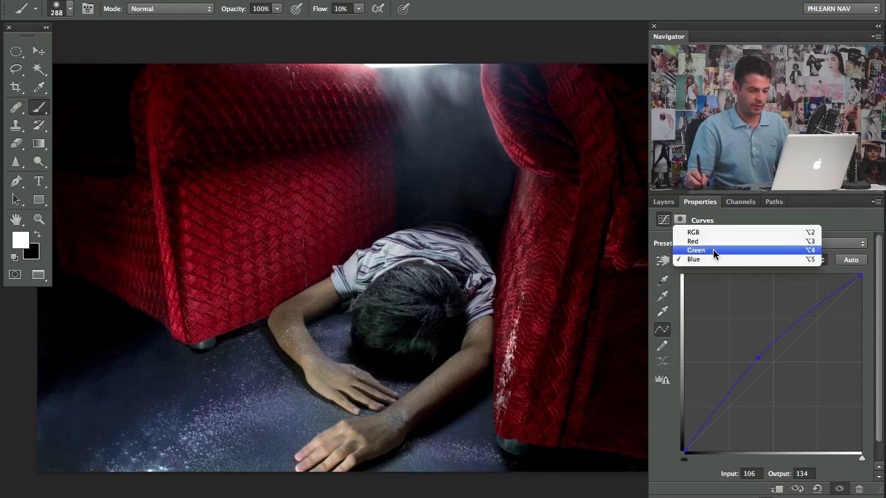
left_click(716, 252)
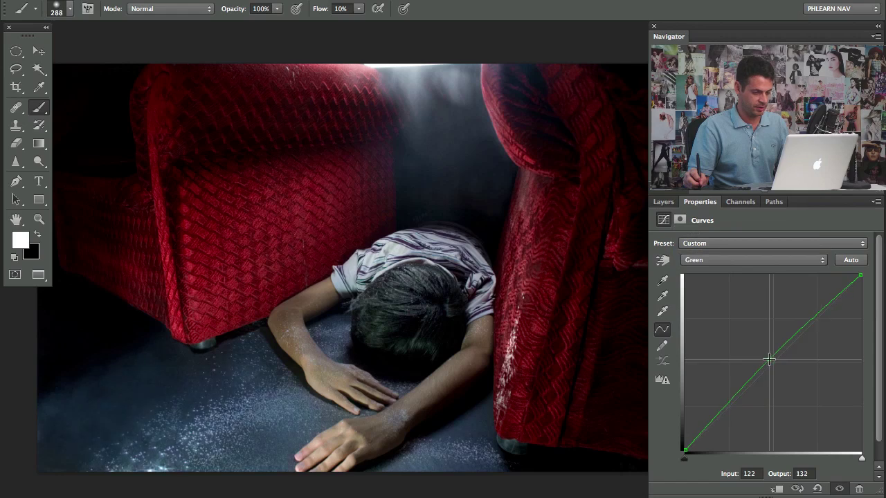
left_click(769, 359)
left_click_drag(771, 359, 771, 359)
left_click(663, 202)
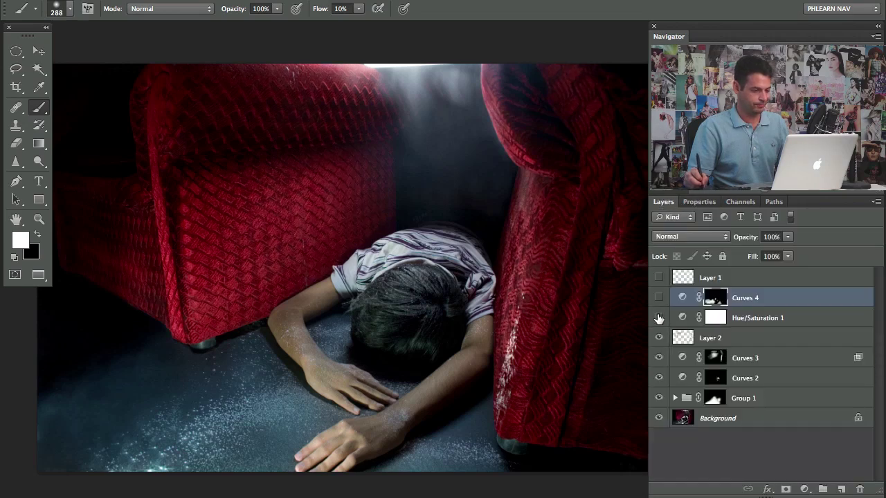
left_click(659, 318)
Step: Turn Hue/Saturation 1 and Curves 4 back on and group them into Group 2
left_click_drag(659, 318, 659, 298)
key("x")
left_click(759, 318, "shift")
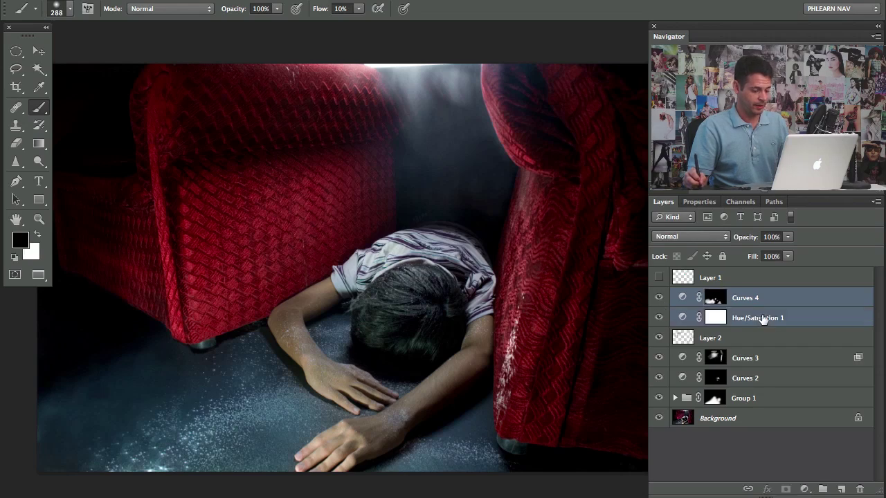
key("ctrl+g")
Step: Lower Group 2's opacity and toggle the group to check the effect
mouse_move(746, 237)
left_mouse_down()
mouse_move(717, 240)
mouse_move(743, 240)
left_mouse_up()
left_click(660, 297)
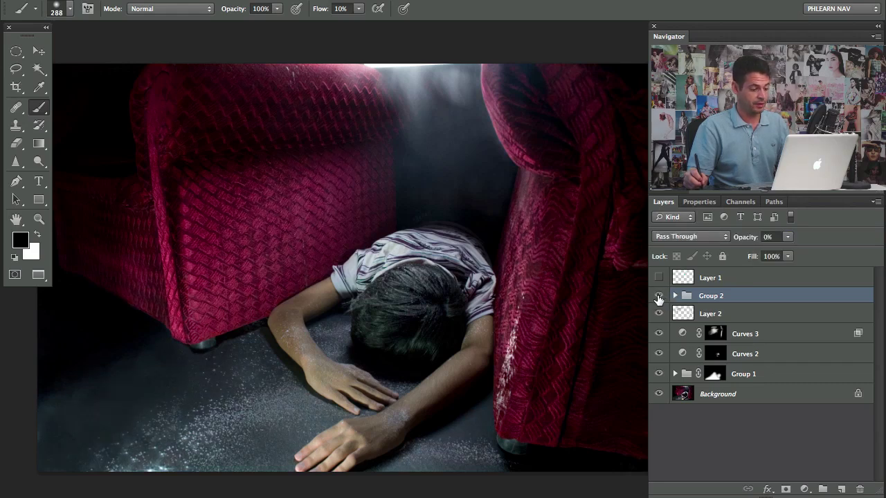
left_click(658, 298)
left_click(658, 298)
Step: Set Group 2's opacity to 33% and compare the image with and without it
left_click_drag(756, 236, 754, 247)
left_click(658, 296)
left_click(658, 296)
left_click(658, 297)
left_click(658, 298)
left_click(658, 297)
left_click(658, 299)
left_click(658, 298)
left_click(657, 298)
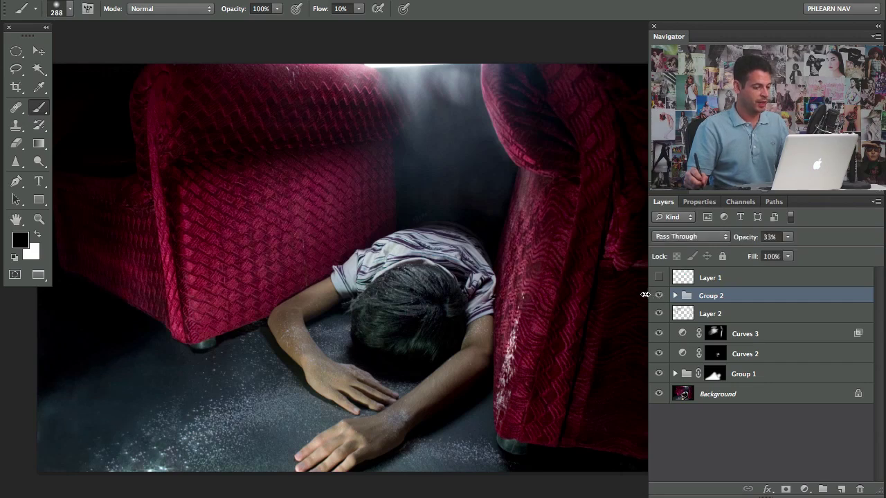
Step: Check Layer 1's cyan scribbles, then brush trial blue-grey haze into the beam on a new layer
left_click(659, 278)
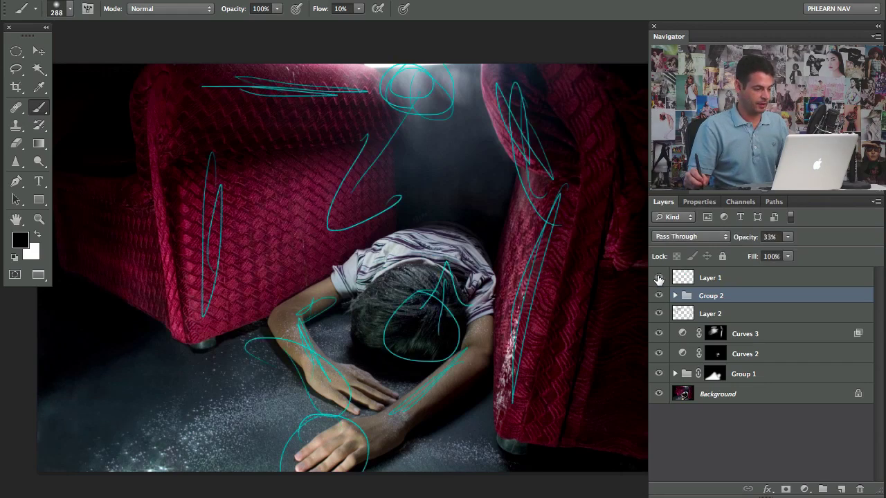
left_click(659, 278)
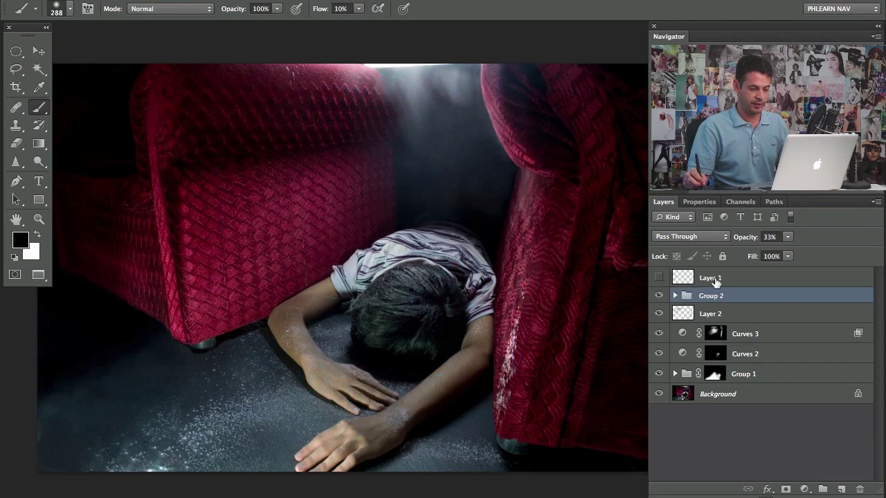
left_click(842, 489)
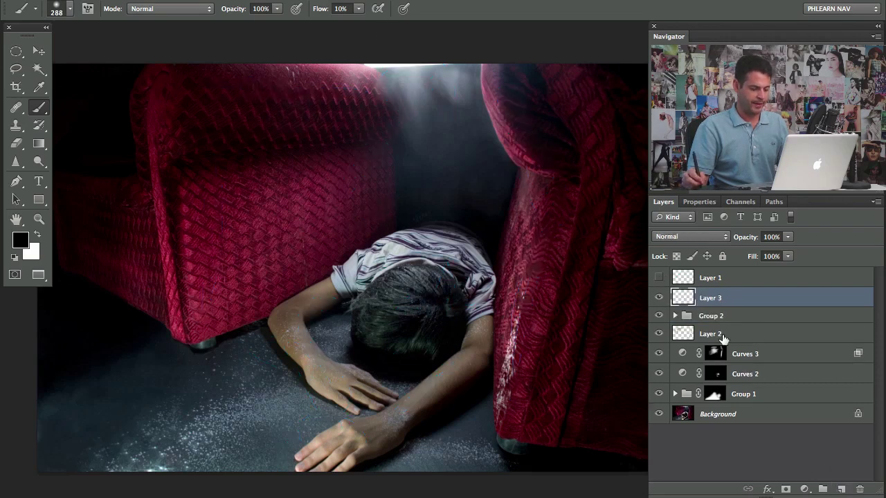
key("x")
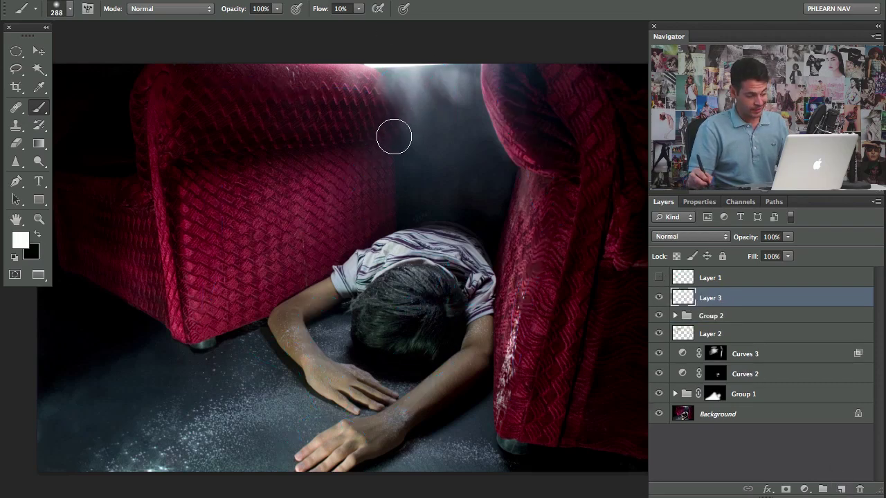
left_click(418, 97, "alt")
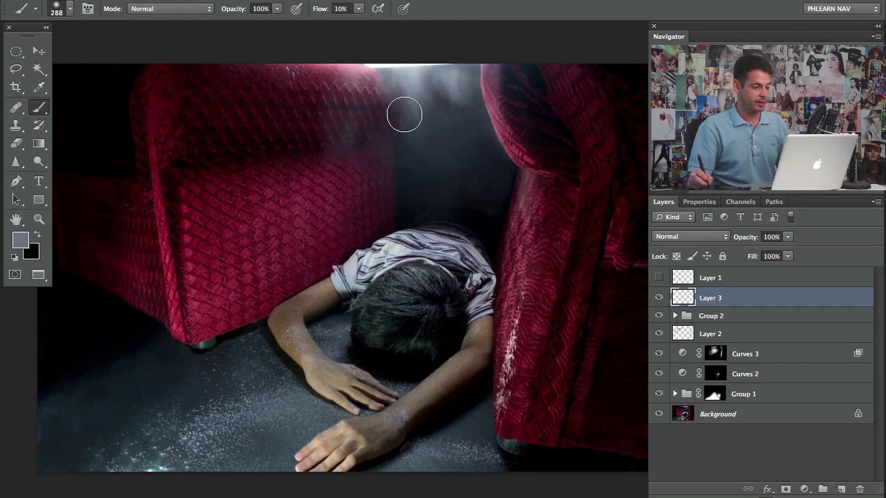
mouse_move(401, 160)
left_mouse_down()
mouse_move(443, 141)
mouse_move(452, 166)
mouse_move(472, 131)
mouse_move(450, 186)
mouse_move(421, 184)
mouse_move(479, 128)
mouse_move(460, 113)
mouse_move(442, 162)
mouse_move(427, 159)
mouse_move(454, 130)
mouse_move(450, 154)
left_mouse_up()
left_click(463, 78, "alt")
Step: Delete the trial layer, create a fresh Layer 3 above Group 2, and bring up Fill
key("Delete")
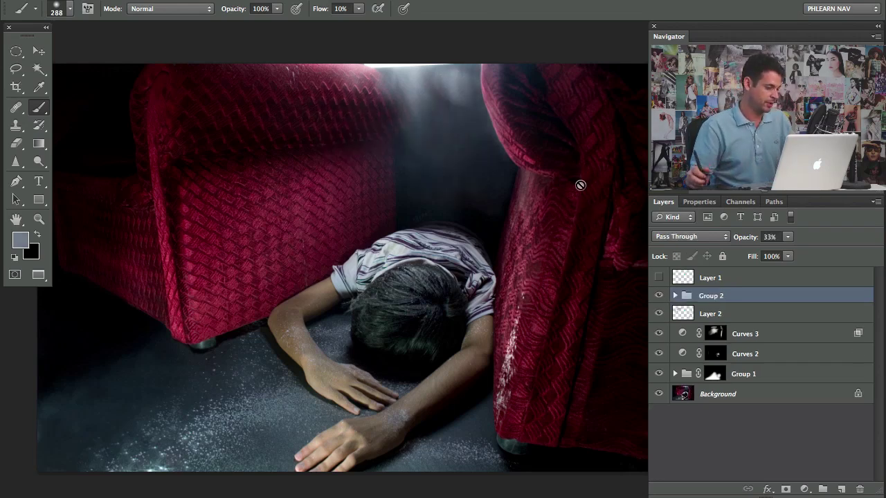
key("ctrl+shift+alt+n")
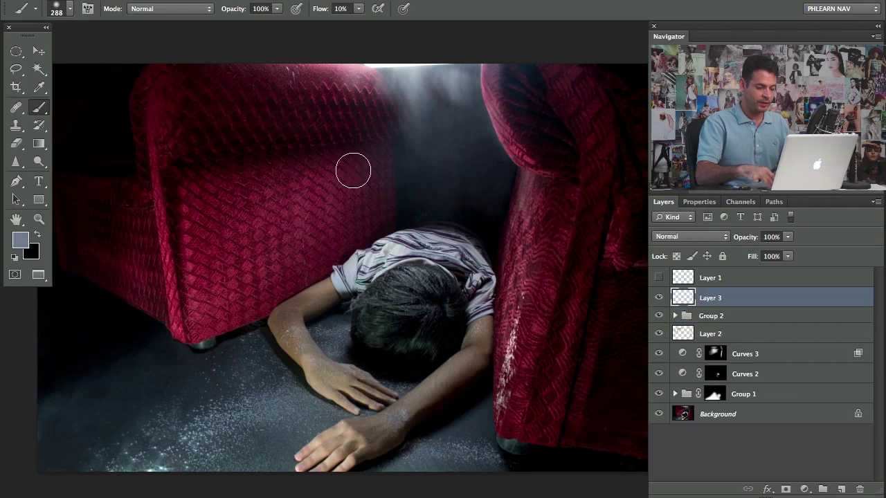
key("shift+BackSpace")
Step: Fill Layer 3 with 50% Gray
left_click(415, 268)
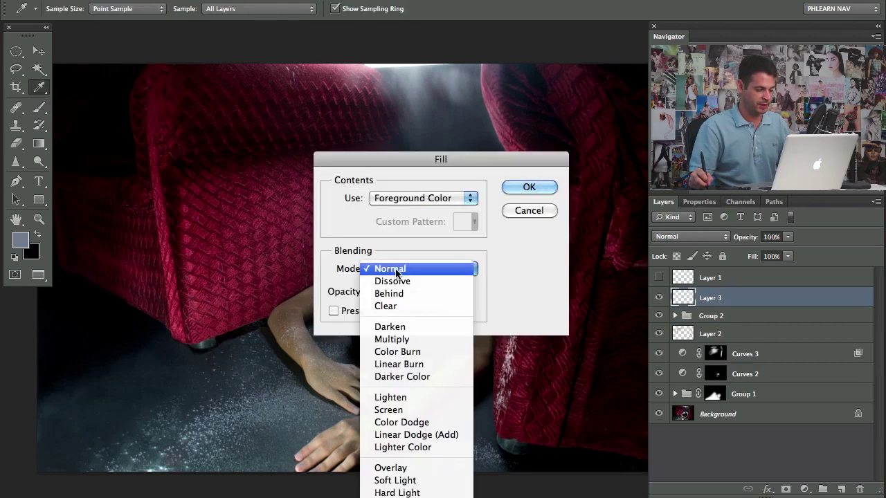
left_click(422, 198)
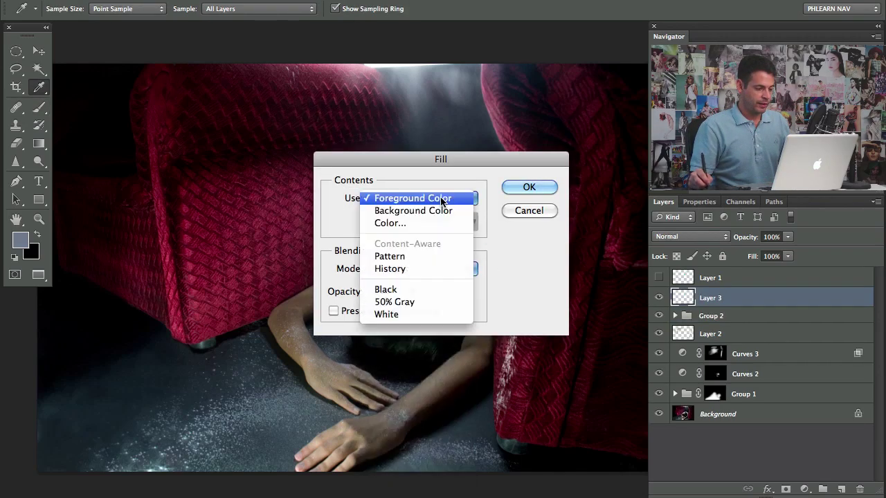
left_click(421, 302)
left_click(529, 187)
Step: Render Clouds over the gray layer
key("b")
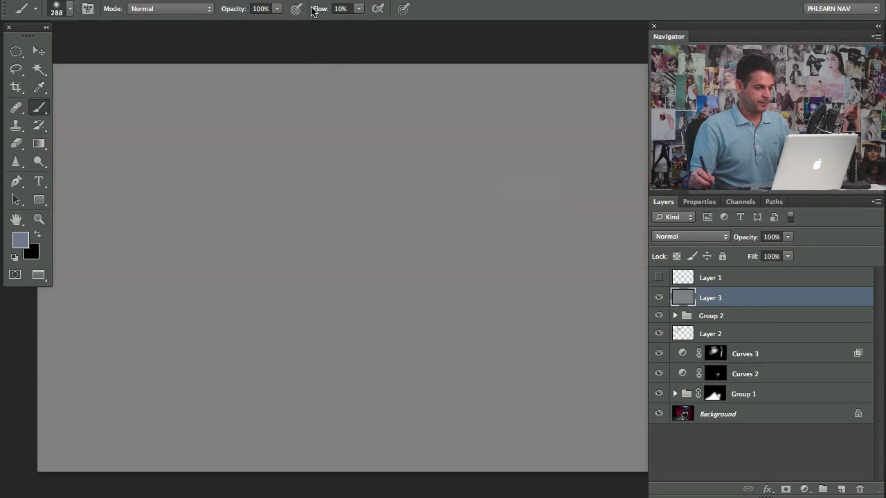
left_click(338, 2)
mouse_move(447, 203)
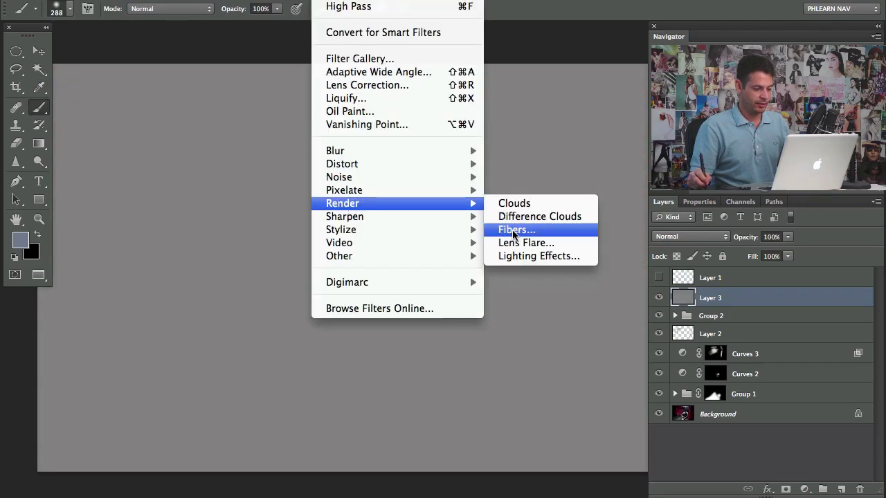
key("Return")
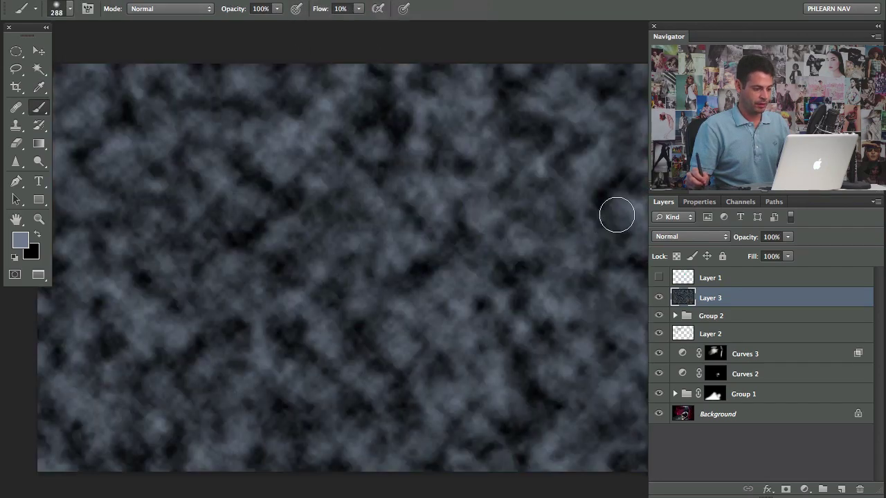
Step: Reset colours to black and white and re-render Clouds in grey and white
key("d")
key("x")
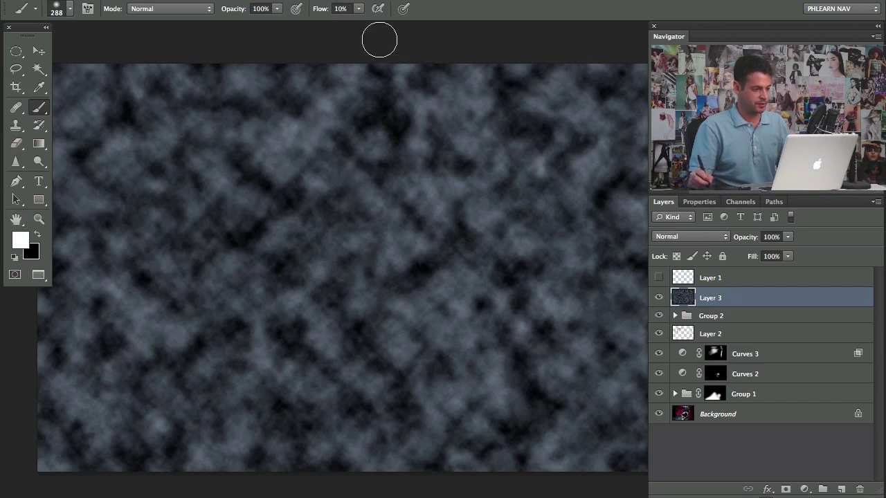
left_click(327, 1)
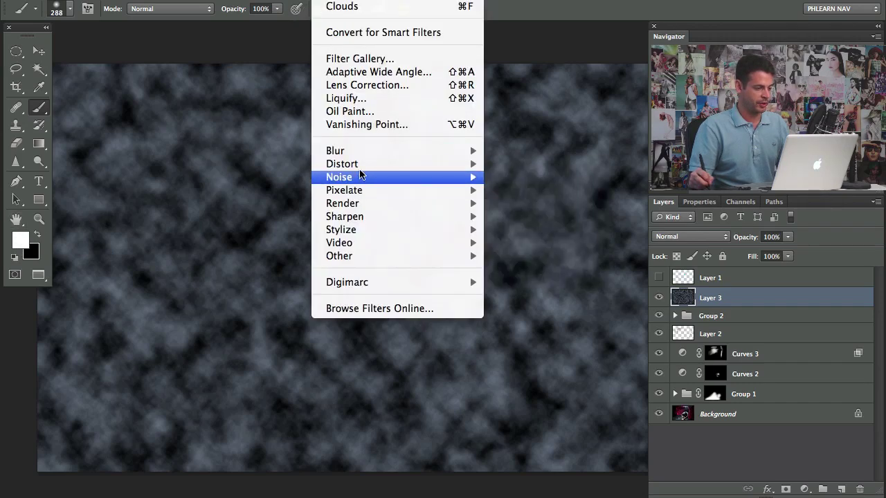
left_click(365, 6)
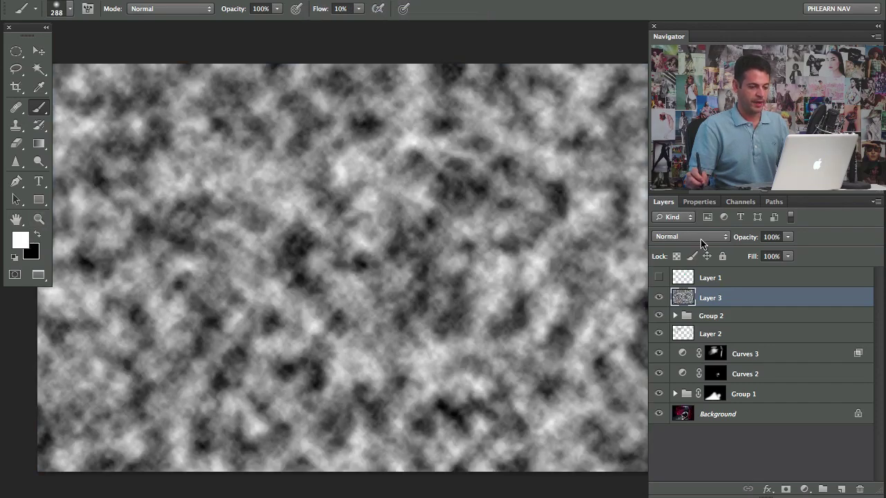
Step: Soften the clouds' dark tones with split Blend If, set Soft Light, and reposition the texture
double_click(751, 302)
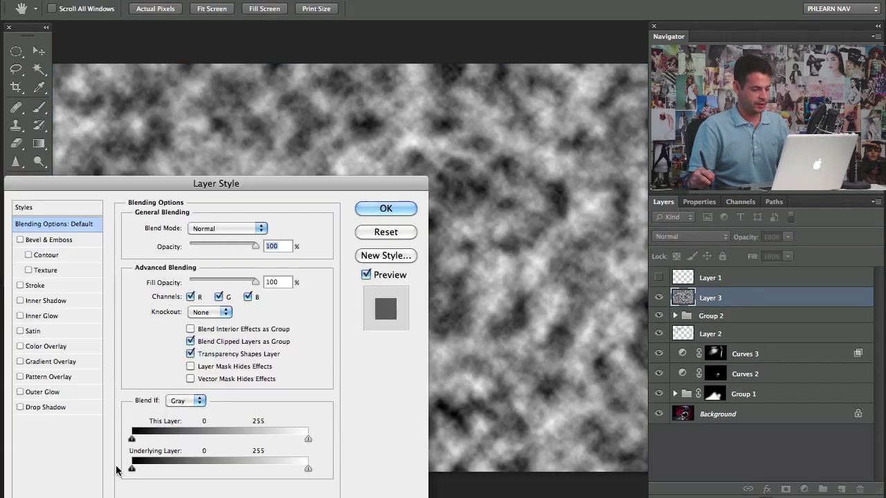
left_click_drag(132, 439, 309, 436)
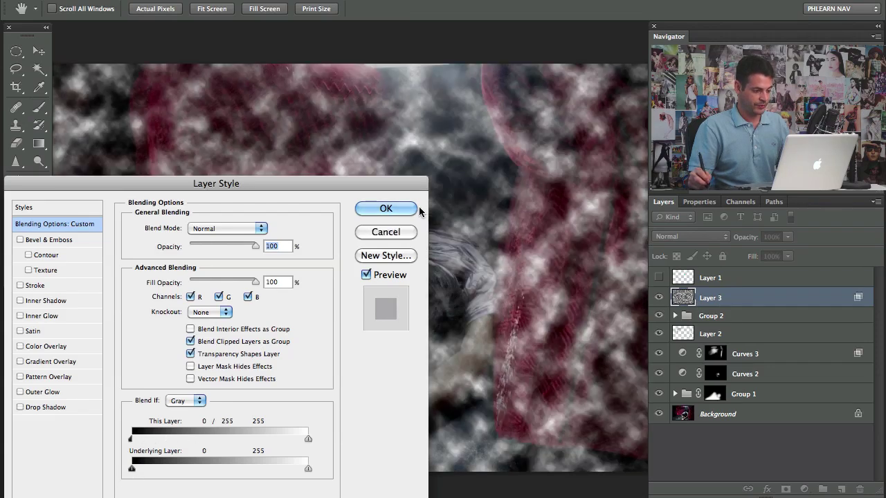
left_click(406, 207)
left_click(691, 237)
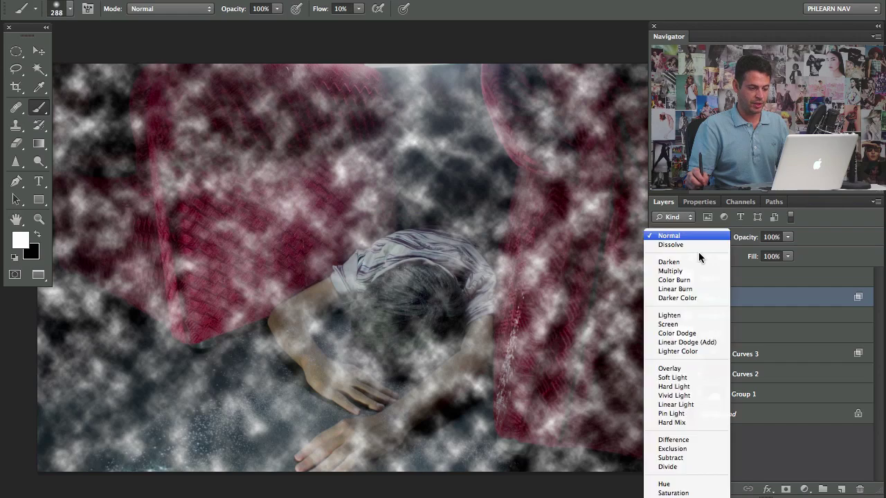
left_click(712, 374)
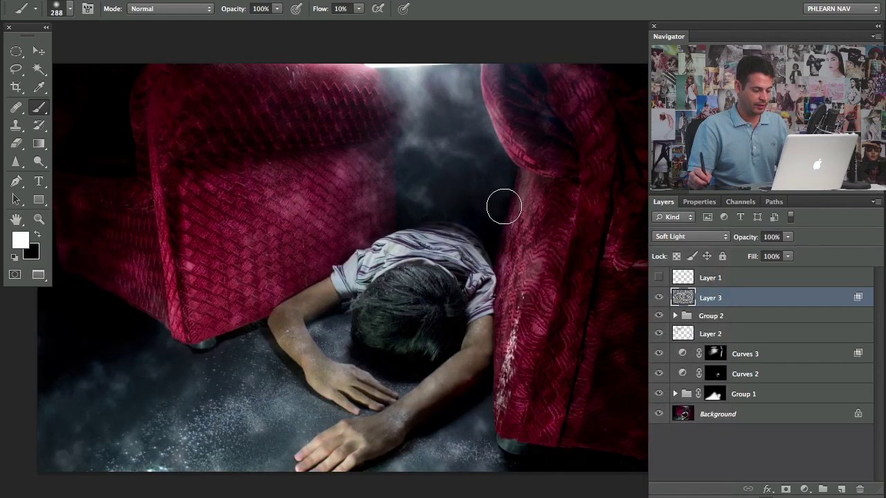
key("v")
left_click_drag(438, 346, 436, 210)
Step: Add an inverted mask and paint smoke into the beam with a 1080 px, 20% flow brush
key("ctrl+shift+m")
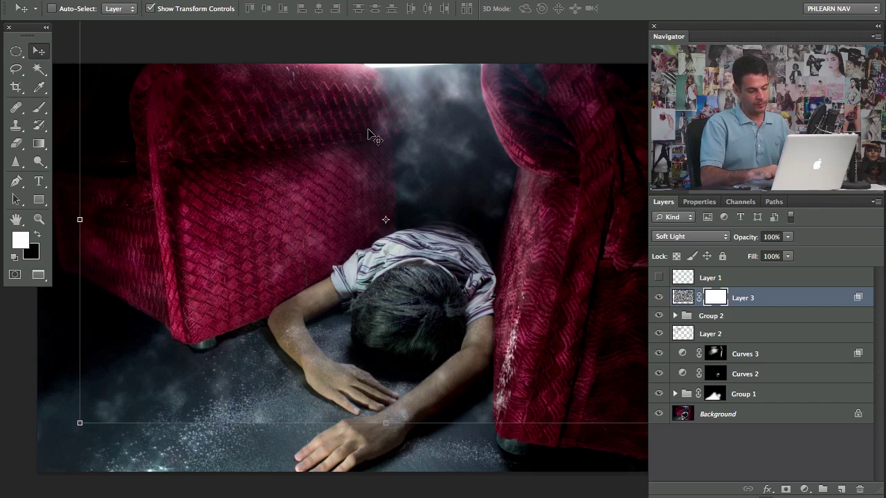
key("ctrl+i")
key("b")
mouse_move(419, 166)
left_mouse_down()
mouse_move(454, 163)
mouse_move(450, 142)
left_mouse_up()
key("shift+2")
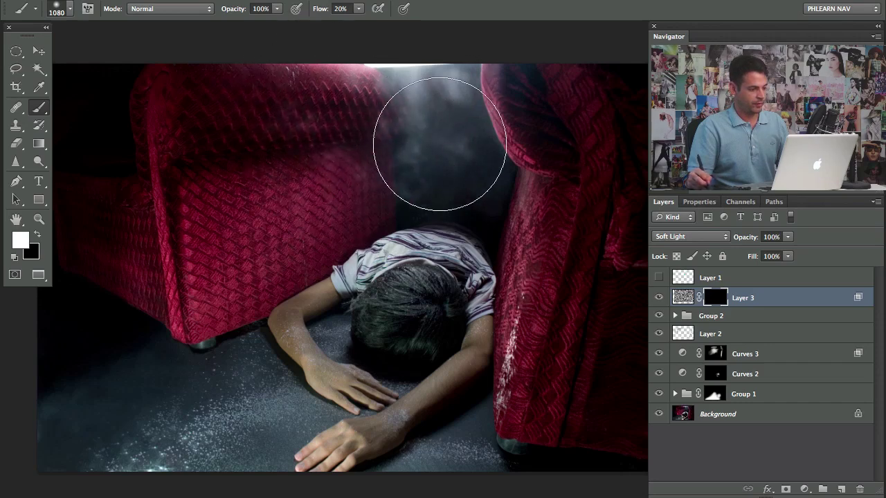
mouse_move(441, 111)
left_mouse_down()
mouse_move(443, 152)
mouse_move(505, 174)
left_mouse_up()
left_click(661, 299)
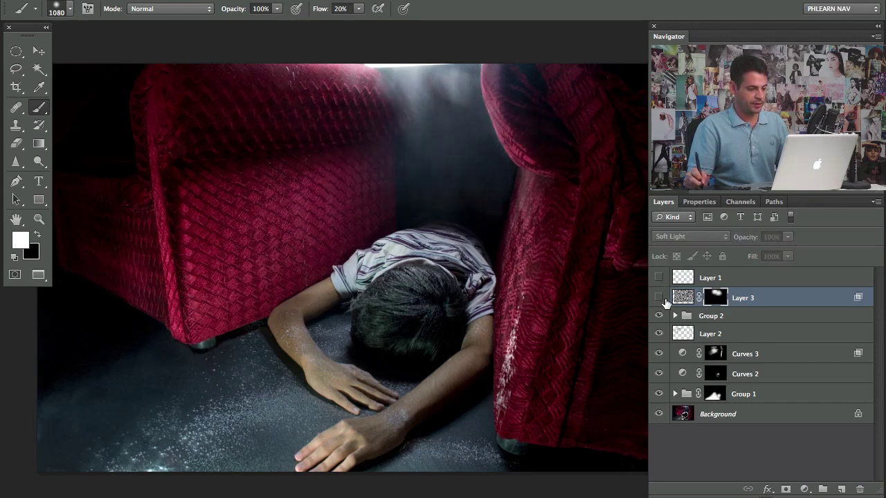
left_click(661, 299)
left_click(661, 299)
left_click(661, 299)
left_click(661, 299)
left_click(661, 299)
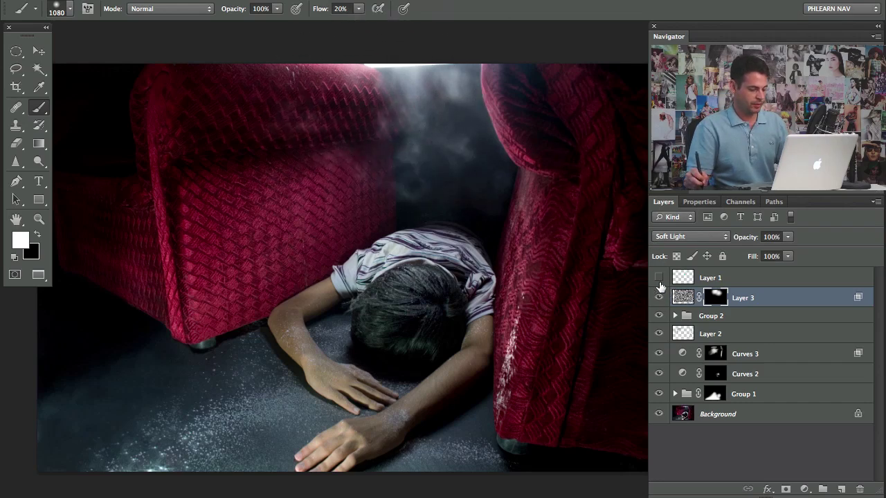
Step: Scale the smoke layer proportionally to 138% from a point near the light source
key("ctrl+t")
left_click_drag(385, 222, 435, 126)
left_click(246, 9)
left_click_drag(261, 9, 285, 22)
key("Return")
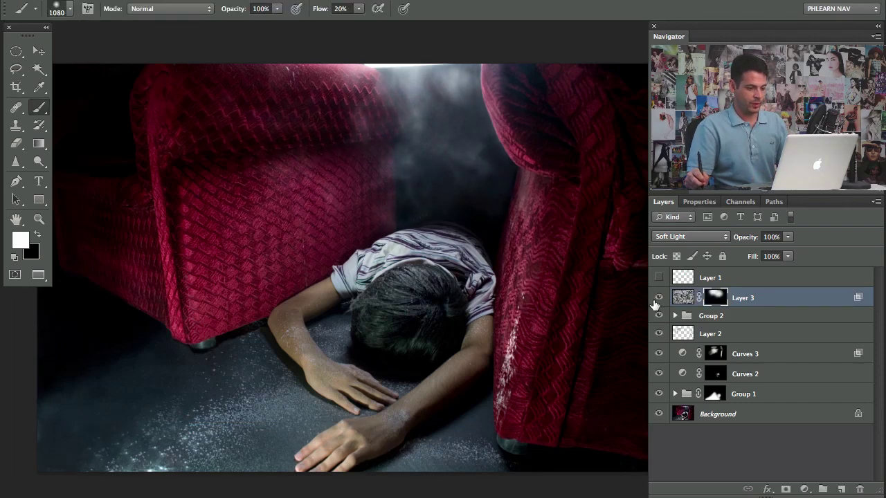
left_click(659, 298)
left_click(659, 298)
left_click(659, 297)
left_click(659, 298)
left_click(659, 297)
left_click(658, 299)
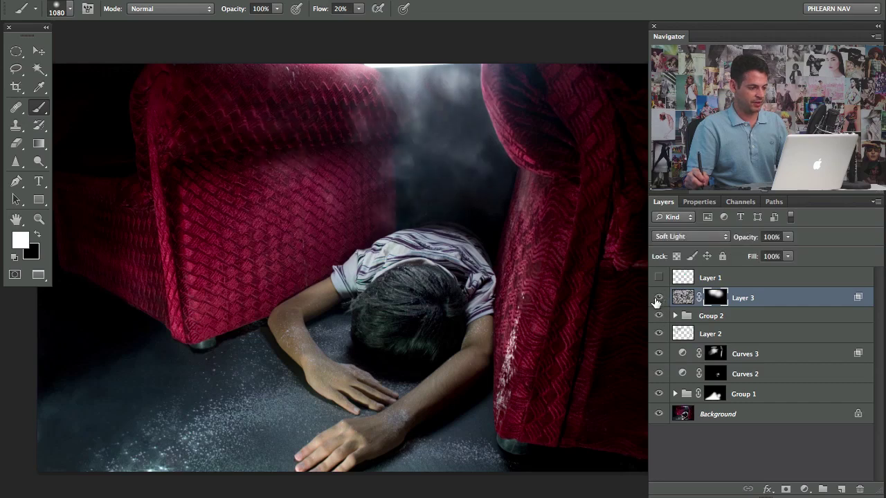
left_click(658, 298)
left_click(658, 298)
left_click(658, 298)
left_click(657, 299)
left_click(656, 300)
left_click(656, 301)
left_click(659, 302)
left_click(659, 302)
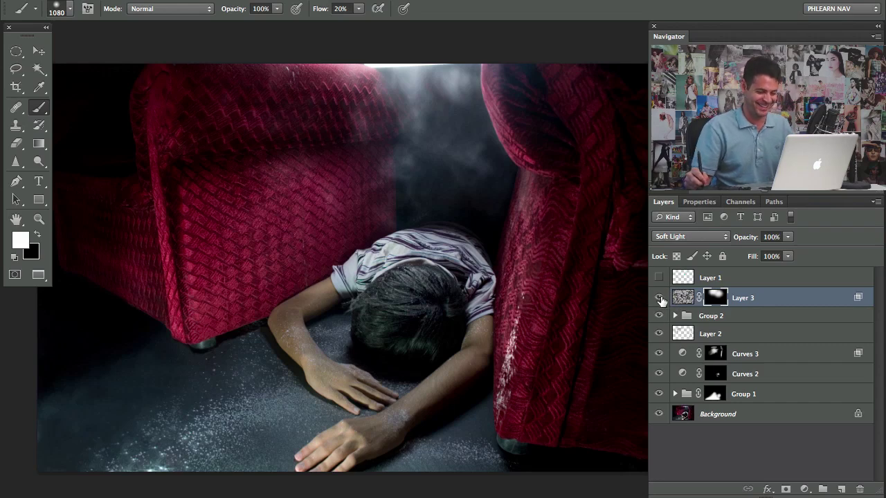
left_click(660, 298)
left_click(660, 298)
left_click(659, 298)
left_click(659, 298)
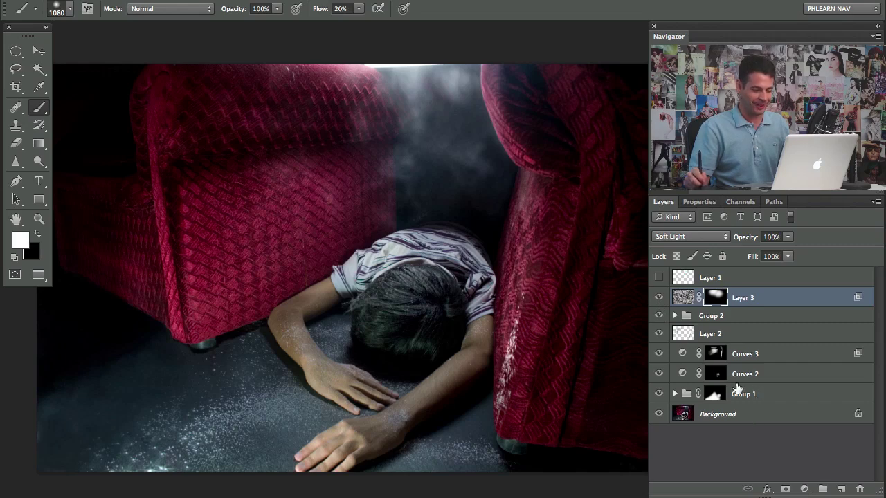
left_click(743, 284)
Step: Group Layer 1 through Group 1 into Group 3 above the Background
left_click(761, 398, "shift")
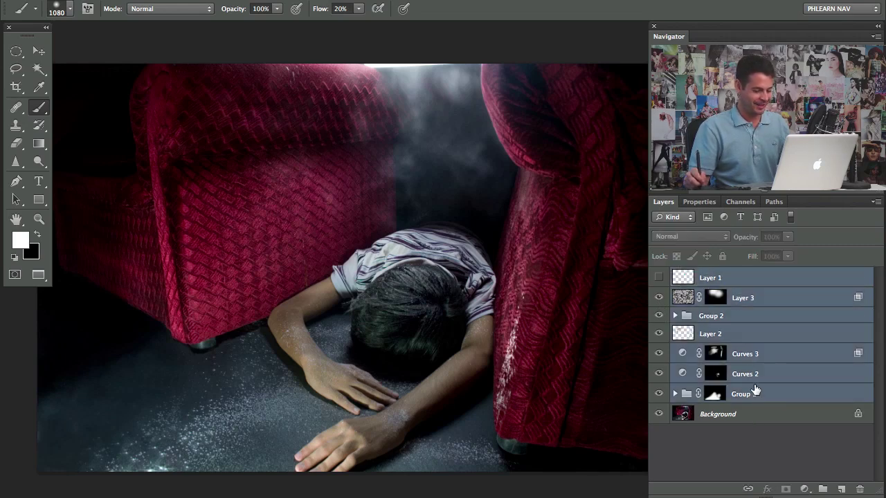
key("ctrl+g")
left_click(659, 276)
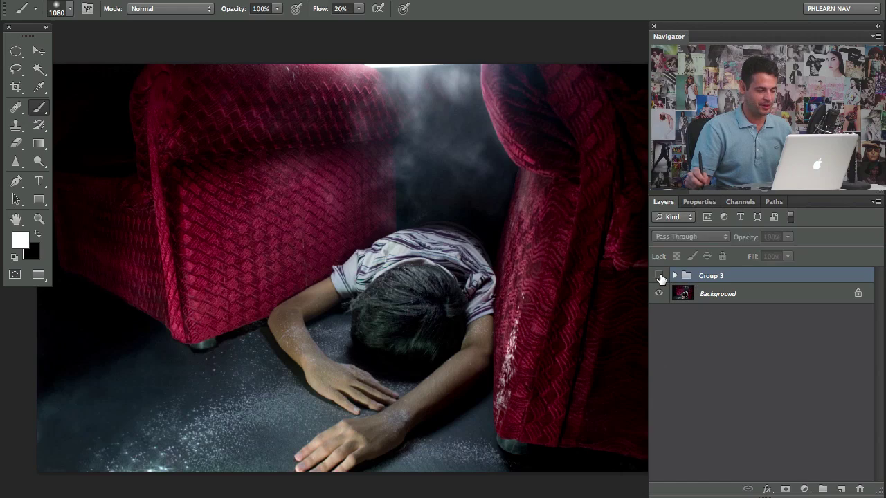
left_click(659, 277)
Step: Toggle Group 3's visibility repeatedly to compare before and after, leaving it shown
left_click(659, 277)
left_click(659, 277)
left_click(659, 276)
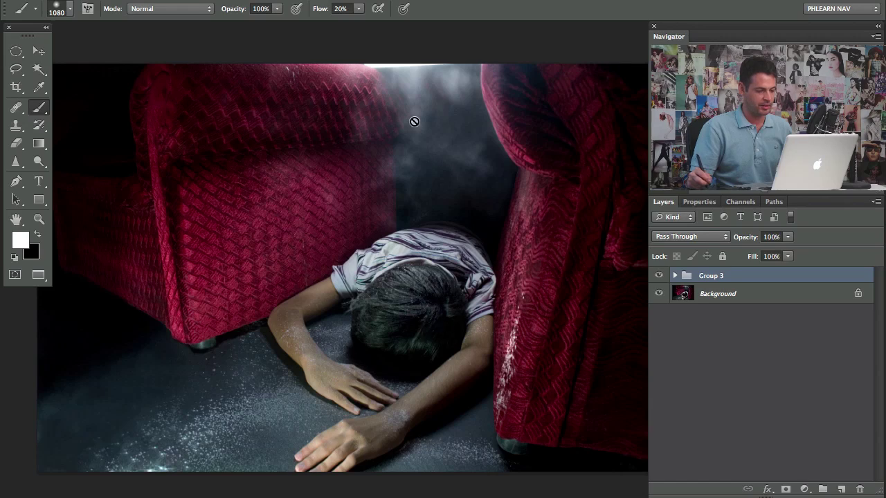
left_click(660, 277)
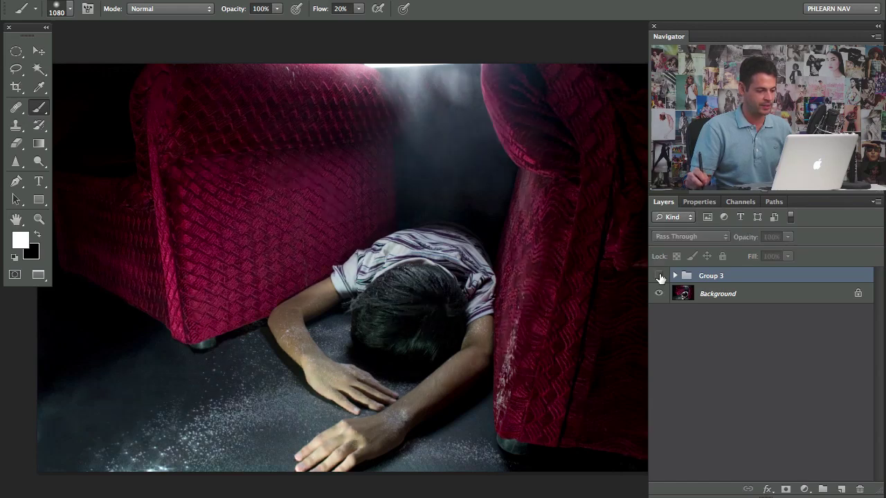
left_click(660, 277)
left_click(660, 277)
left_click(660, 277)
left_click(660, 277)
left_click(660, 277)
left_click(660, 277)
left_click(659, 277)
left_click(660, 277)
left_click(660, 277)
left_click(660, 277)
left_click(658, 277)
left_click(659, 277)
left_click(658, 275)
left_click(657, 276)
left_click(659, 277)
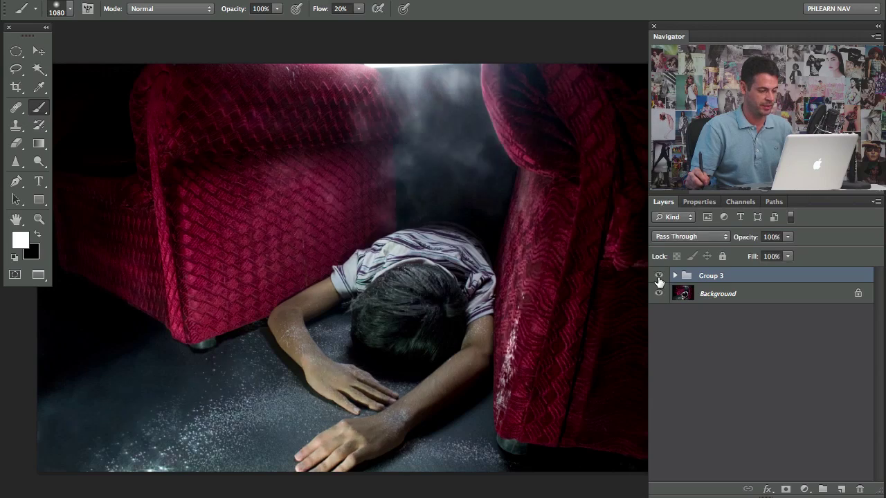
left_click(659, 277)
left_click(659, 277)
left_click(658, 276)
left_click(657, 277)
left_click(658, 277)
left_click(658, 277)
left_click(658, 277)
left_click(658, 277)
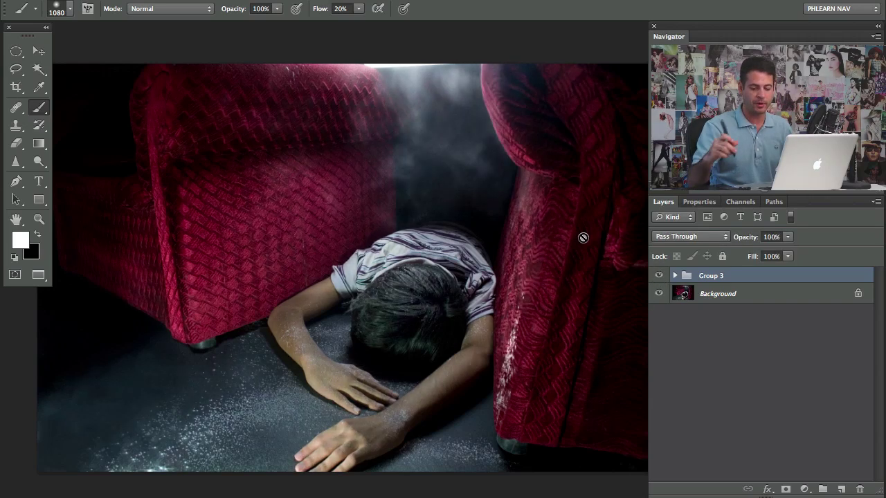